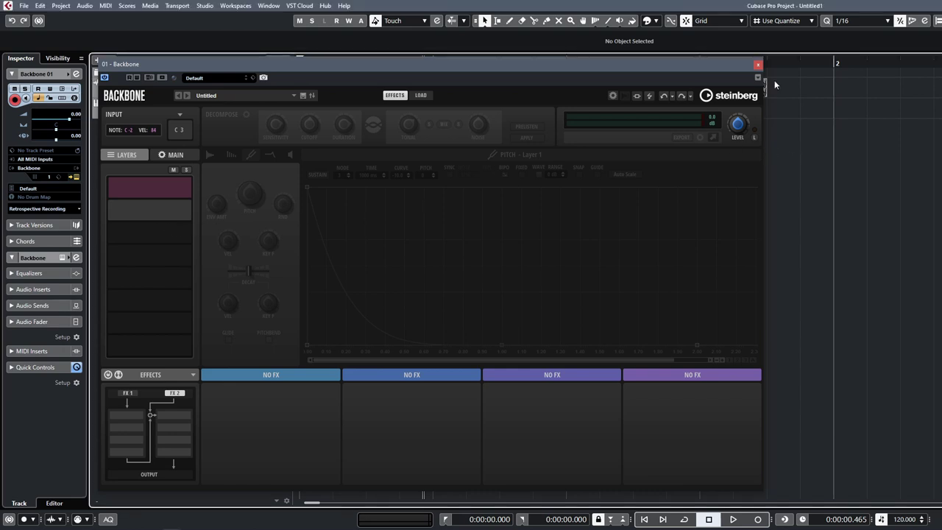
Close the Backbone plugin window to reveal the audio track and the Backbone 01 track.
left_click(757, 64)
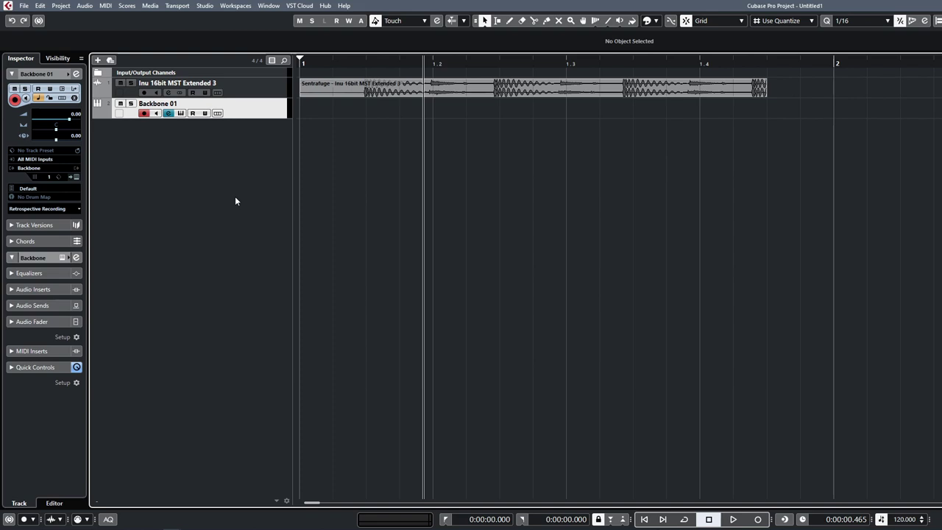
Return the playhead to the project start and audition the kick loop.
left_click(366, 96)
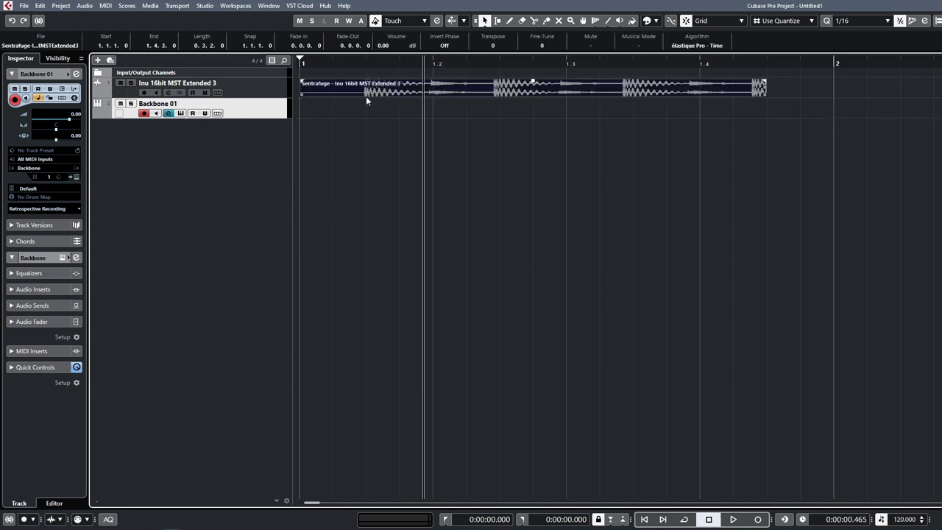
left_click(410, 161)
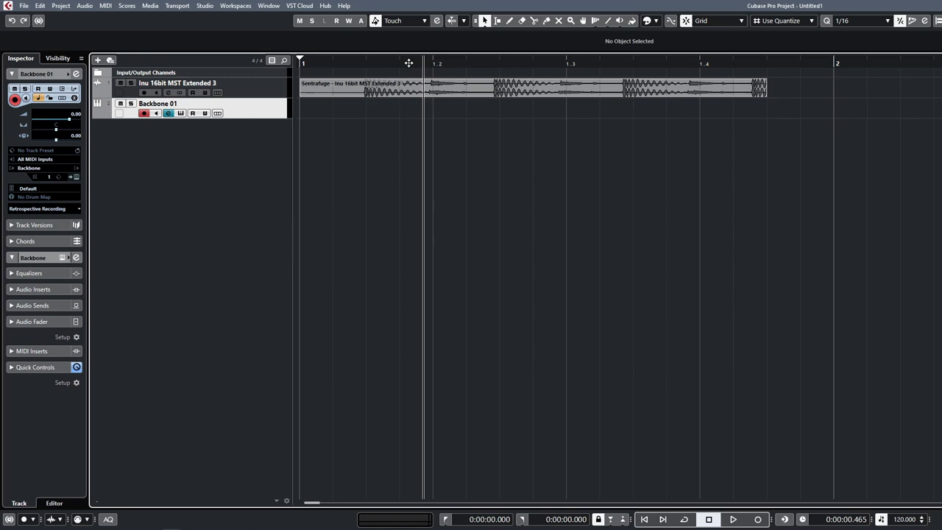
left_click(383, 93)
left_click(345, 163)
left_click(435, 91)
left_click(353, 73)
left_click(308, 60)
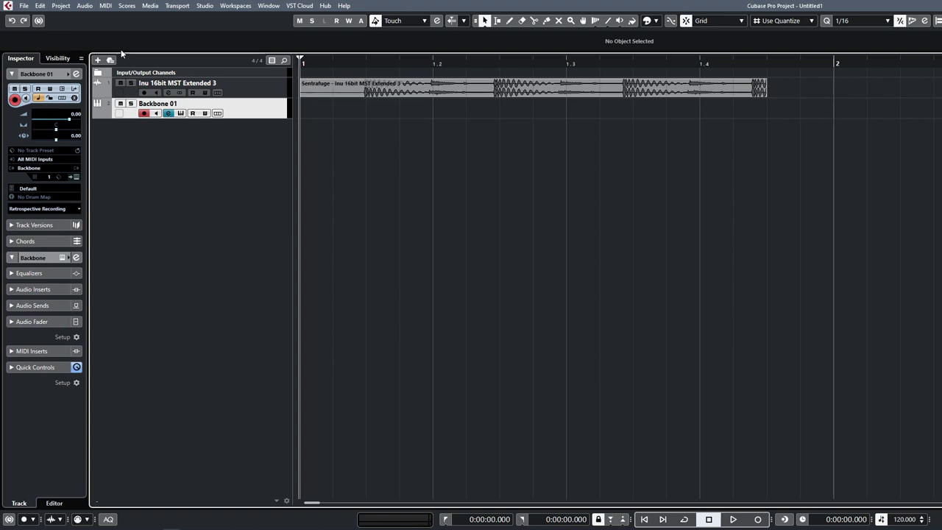
key("space")
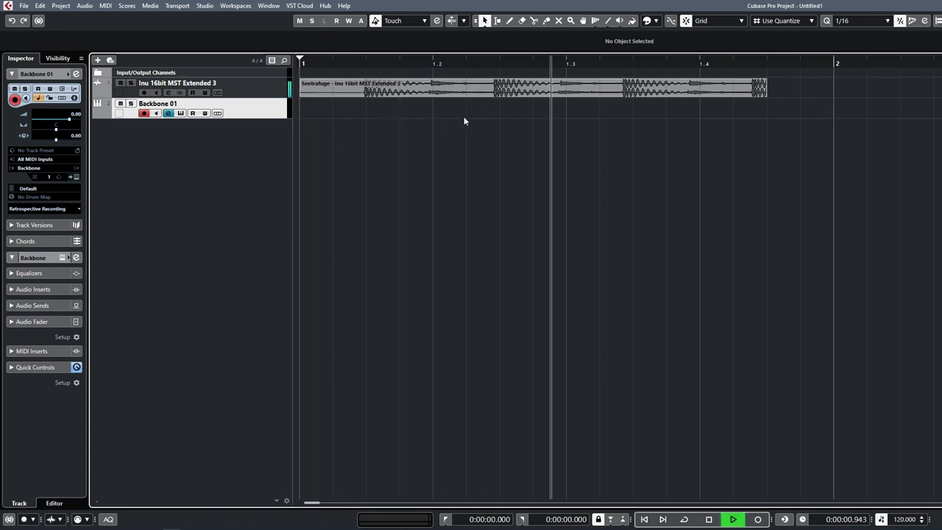
key("space")
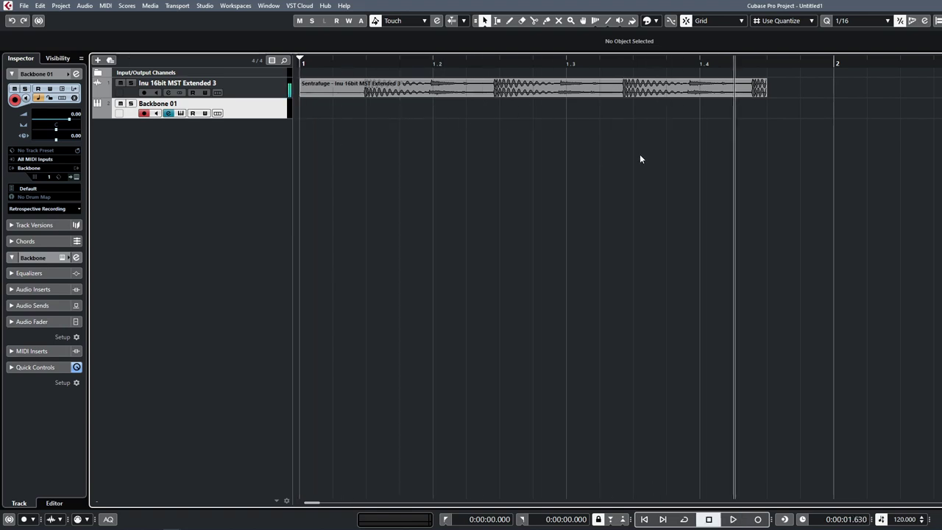
Zoom in and trim the kick event to one hit from 1.1.2.0 to 1.2.1.0.
left_click(392, 88)
key("g")
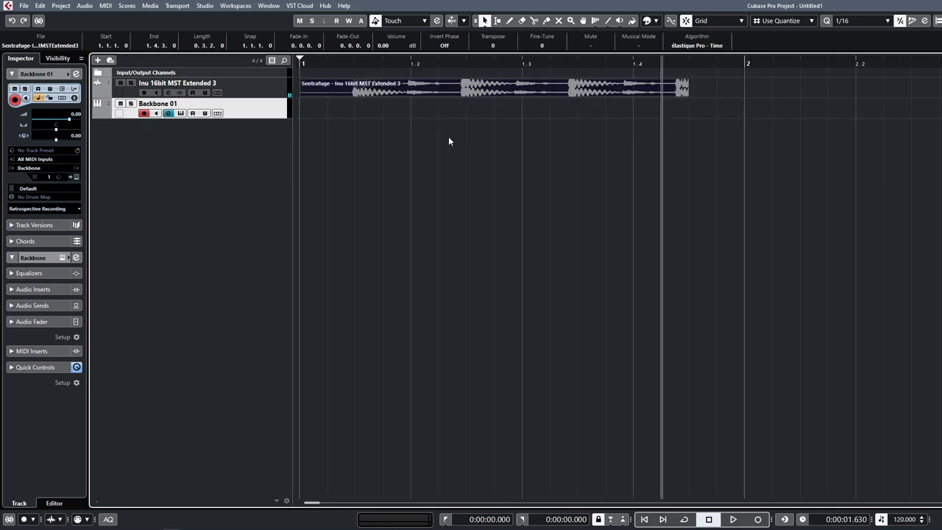
key("h")
key("h")
key("h")
left_click_drag(524, 144, 679, 145)
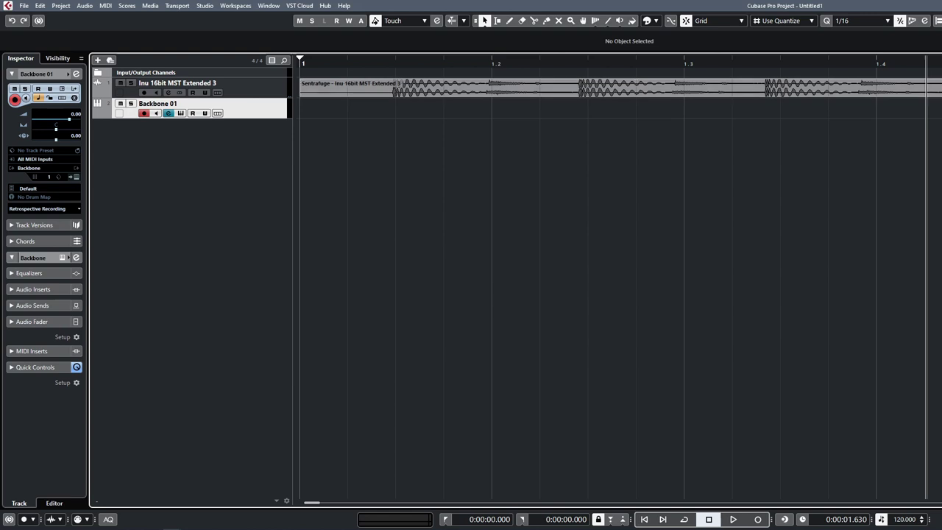
left_click_drag(938, 94, 491, 95)
left_click(472, 181)
left_click_drag(301, 94, 352, 103)
left_click(353, 106)
left_click(415, 92)
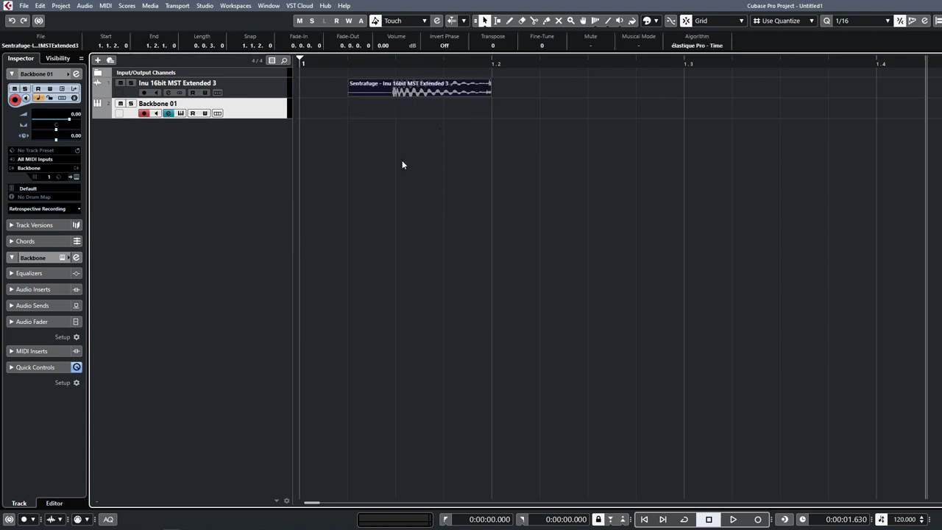
left_click(402, 160)
left_click(407, 91)
Open the trimmed kick in the Sample Editor and move its start roughly to the onset.
double_click(410, 95)
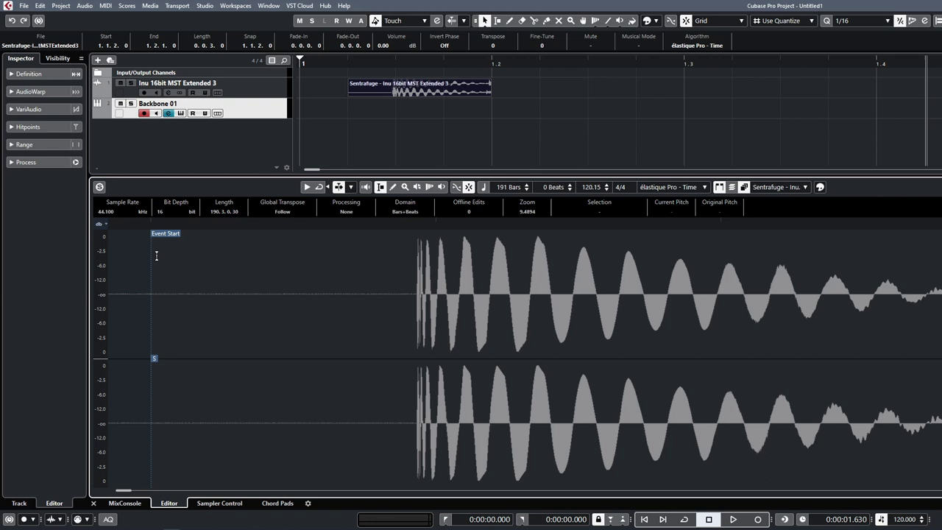
left_click_drag(163, 241, 427, 246)
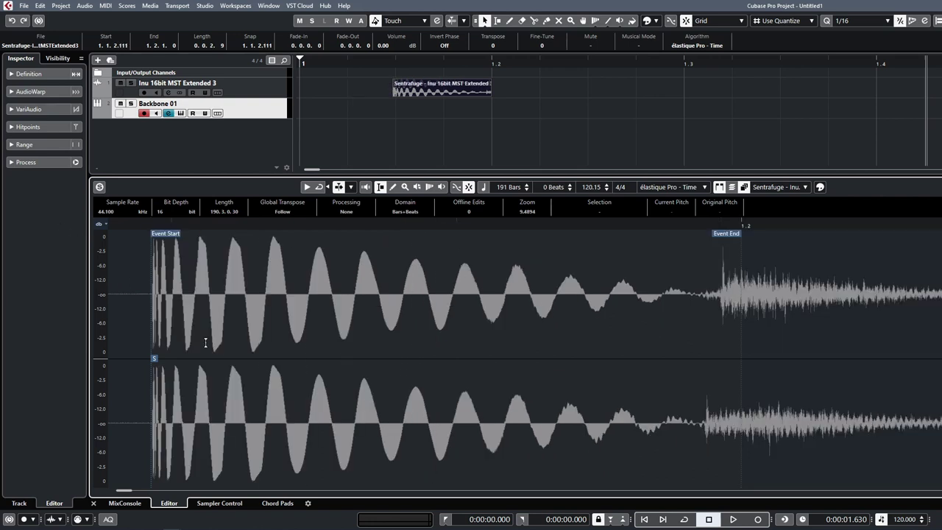
key("h")
key("h")
key("h")
key("h")
key("h")
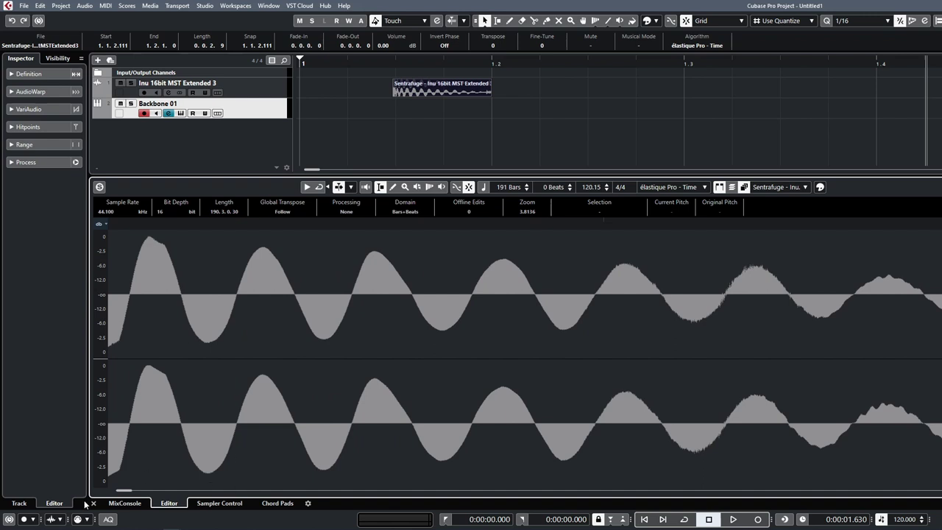
mouse_move(121, 491)
left_mouse_down()
mouse_move(96, 497)
mouse_move(128, 492)
left_mouse_up()
key("g")
key("g")
key("g")
key("g")
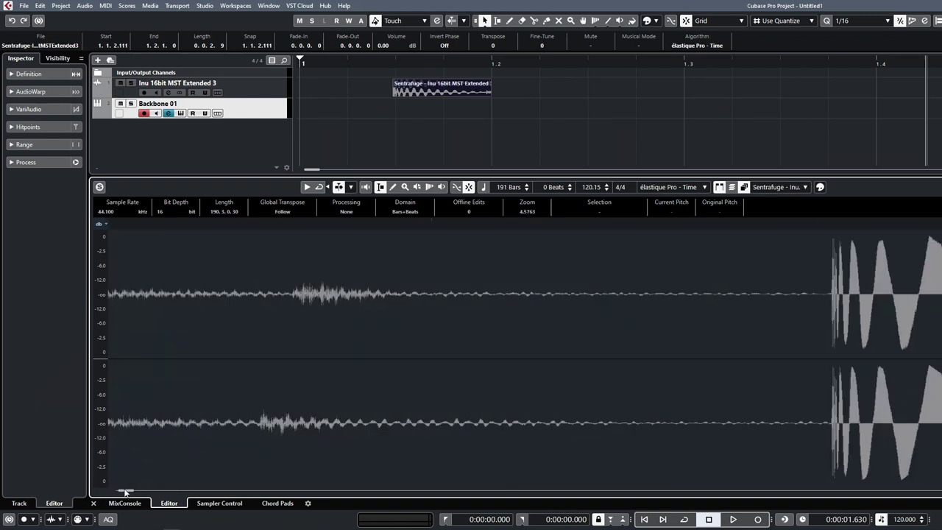
key("g")
key("g")
key("g")
key("g")
key("g")
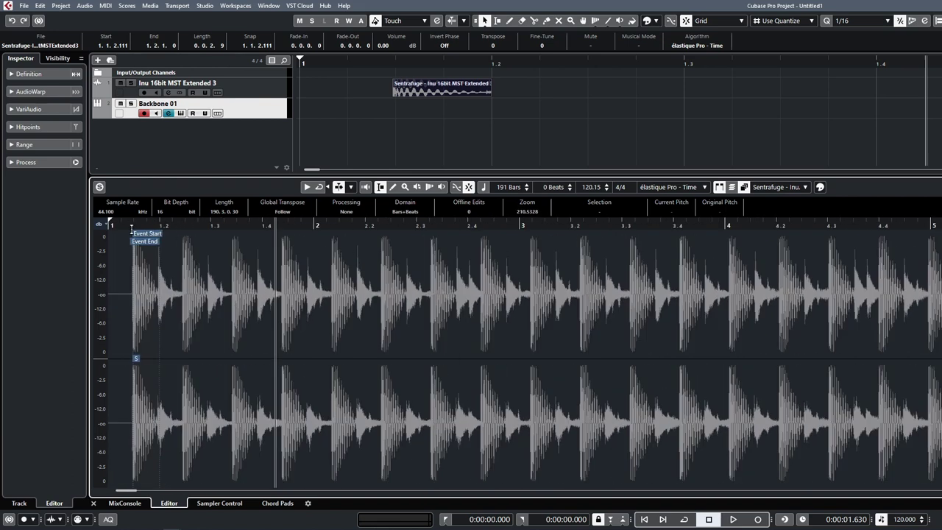
Zoom in tightly and nudge the event start exactly onto the onset at 1.1.2.112.
left_click(132, 225)
key("h")
key("h")
key("h")
key("h")
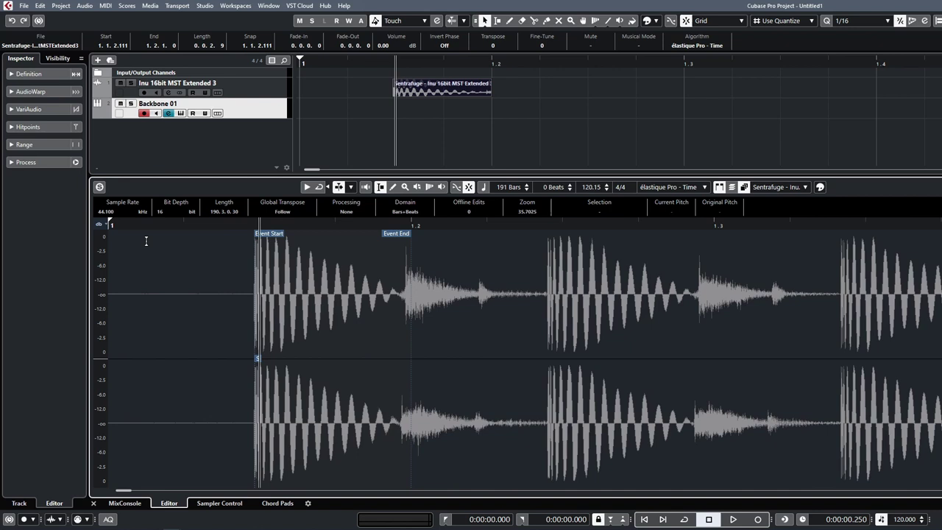
key("h")
key("h")
key("h")
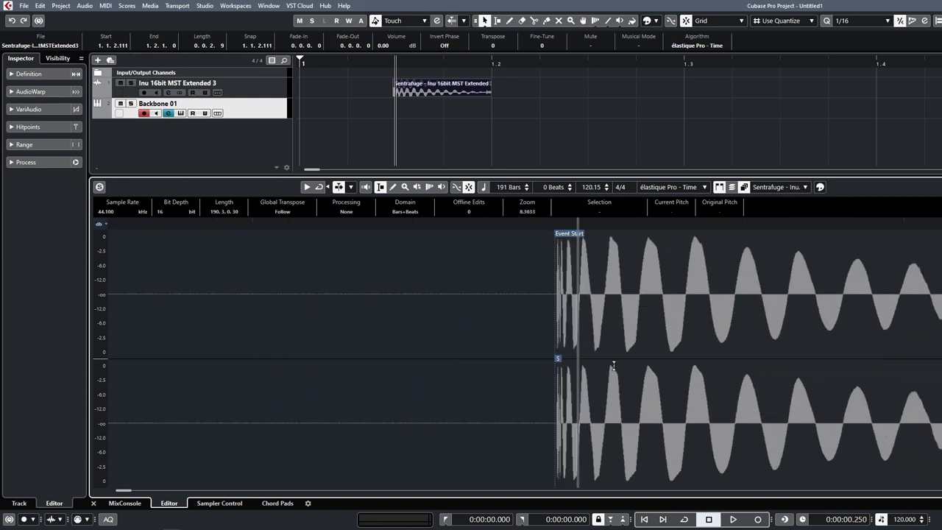
key("h")
key("h")
key("h")
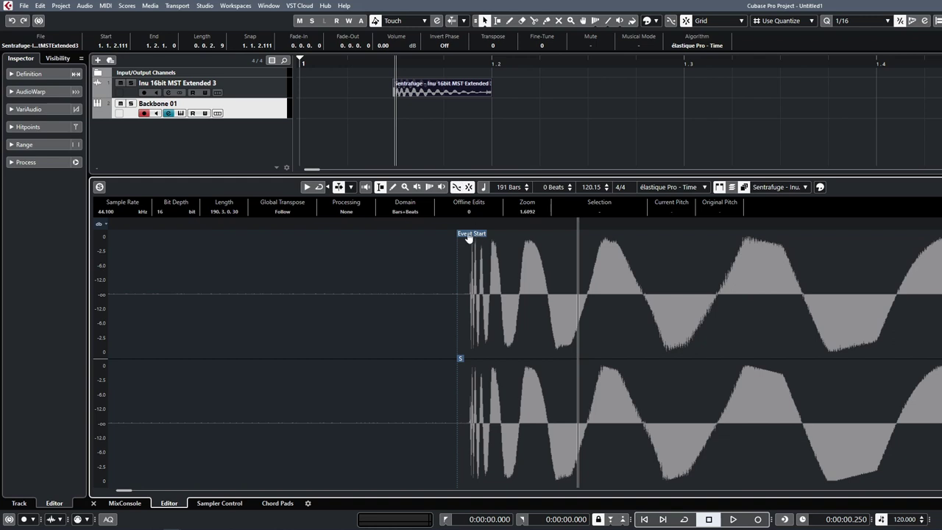
mouse_move(468, 234)
left_mouse_down()
mouse_move(483, 243)
mouse_move(778, 248)
mouse_move(668, 245)
mouse_move(775, 263)
mouse_move(477, 252)
left_mouse_up()
Pull the kick event's end in before its noisy tail.
left_click(476, 109)
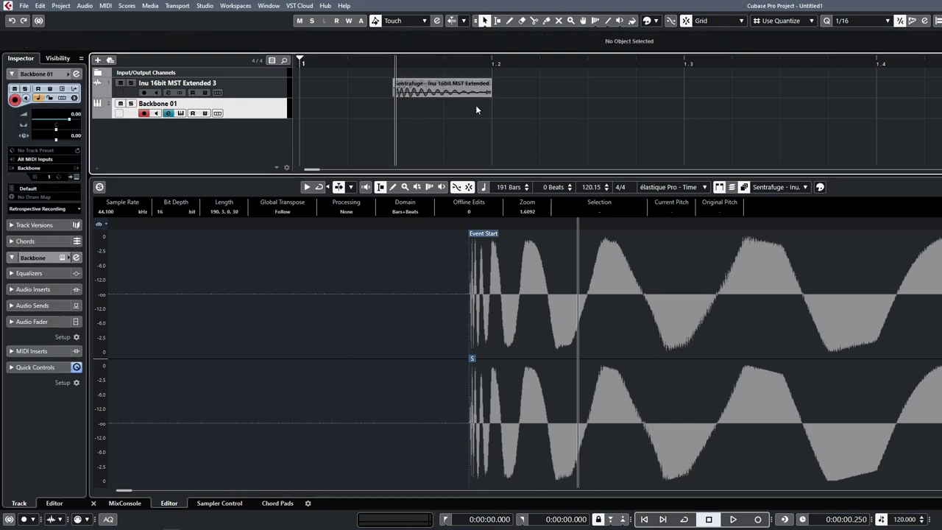
left_click(481, 91)
key("g")
key("g")
key("g")
key("g")
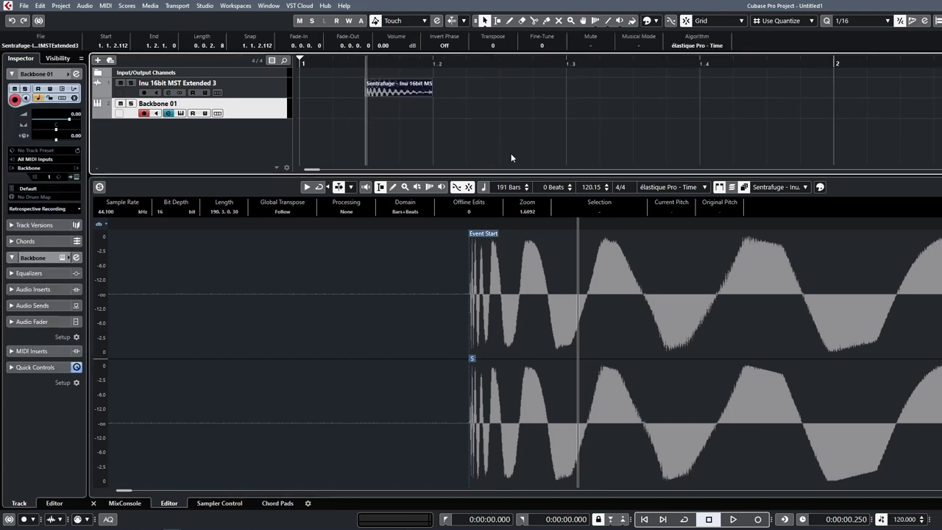
left_click(601, 313)
key("g")
key("g")
key("g")
key("g")
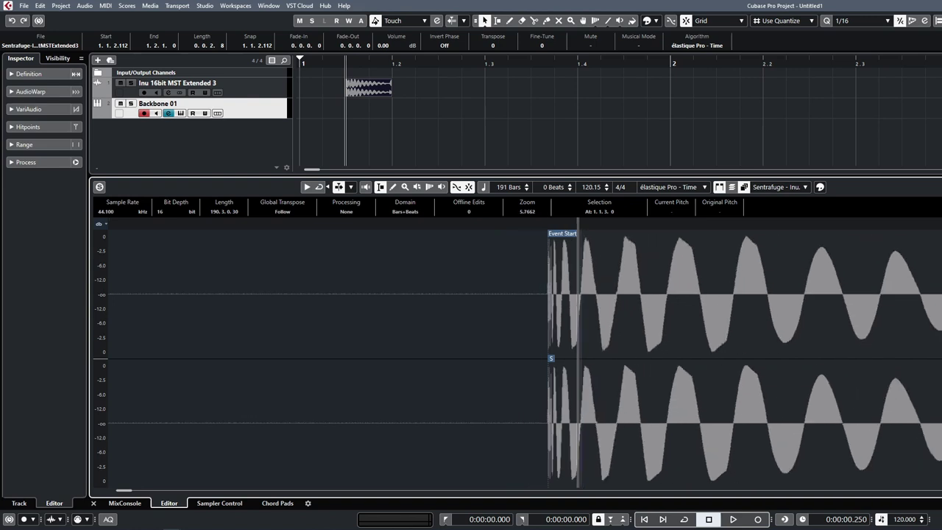
key("g")
key("g")
key("g")
key("g")
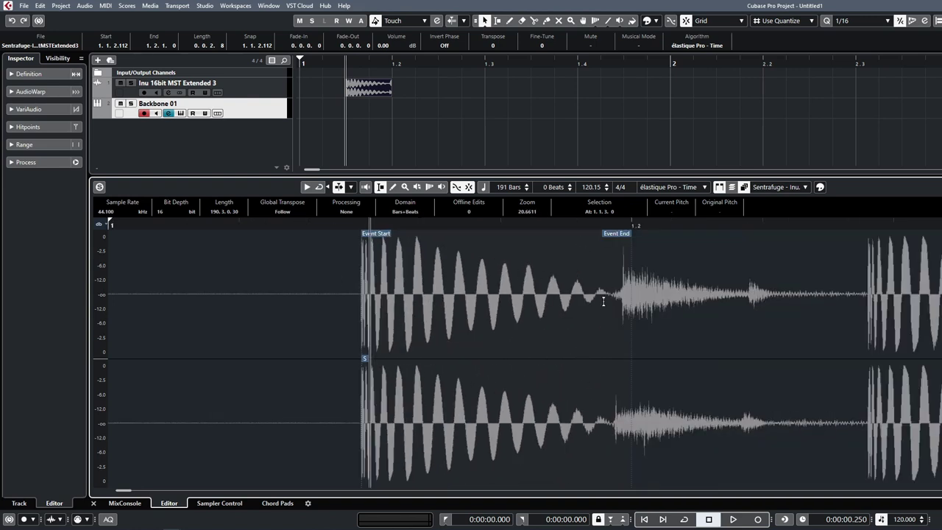
left_click_drag(618, 238, 598, 239)
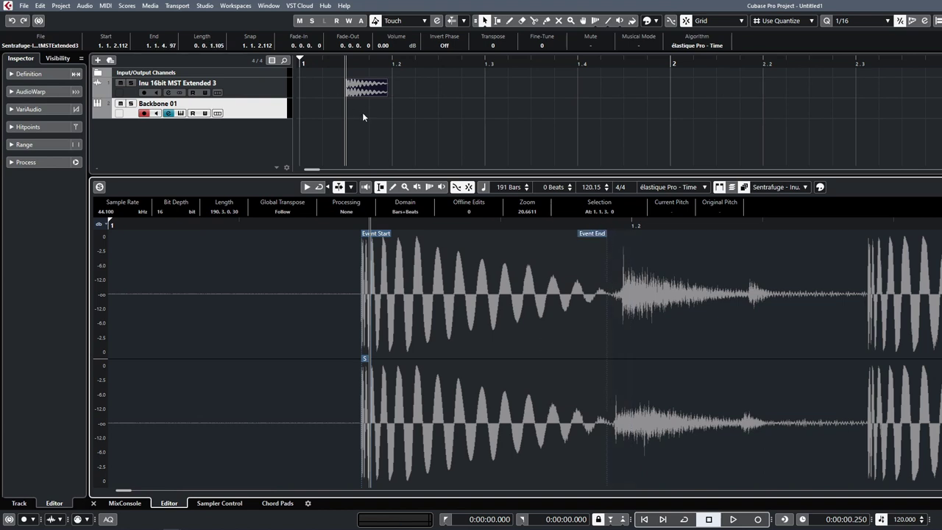
Add a short fade-out and bounce the kick into a new file that replaces the event.
left_click(379, 89)
left_click_drag(386, 81, 381, 83)
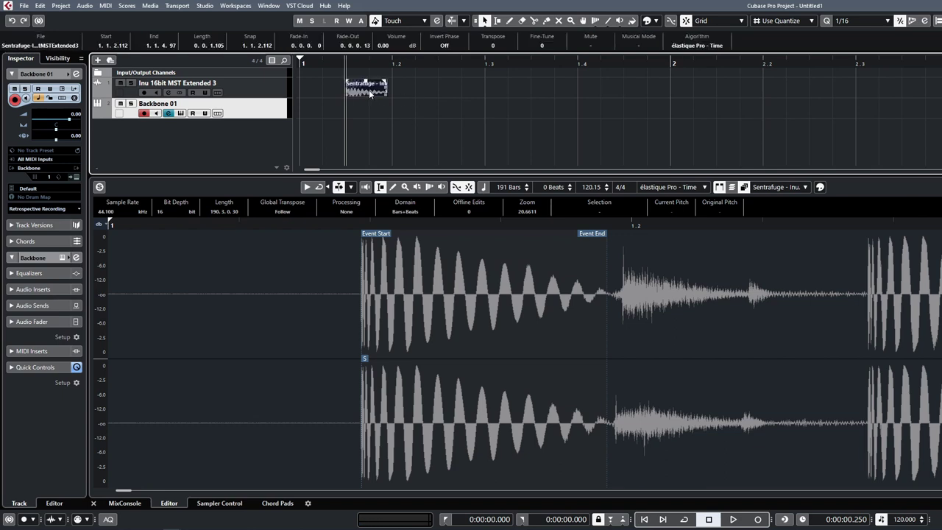
key("b")
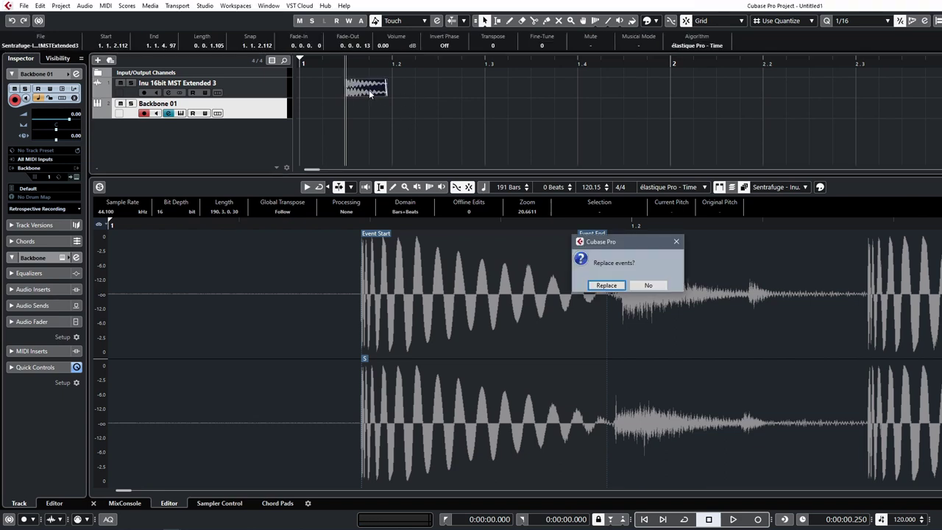
left_click(606, 285)
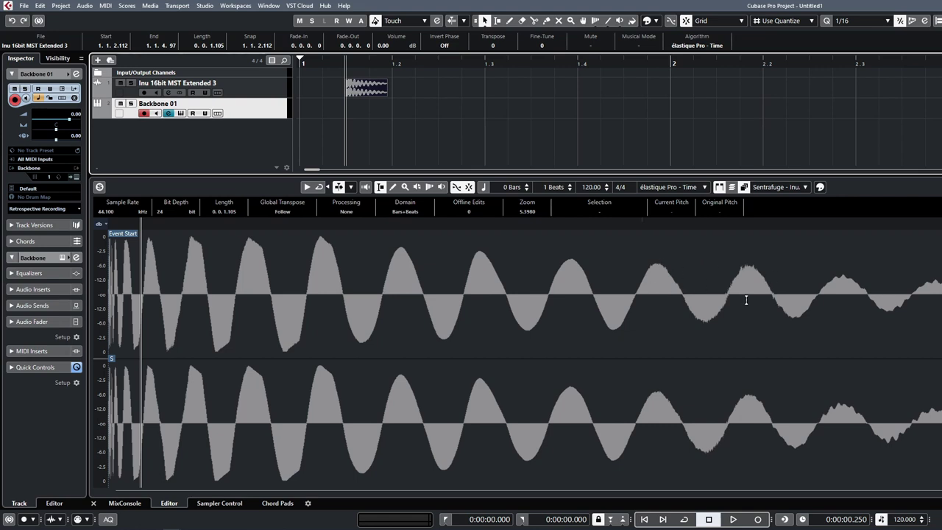
Move the bounced kick to bar 1, drop it onto Backbone's empty layer slot, and raise the window.
left_click(352, 128)
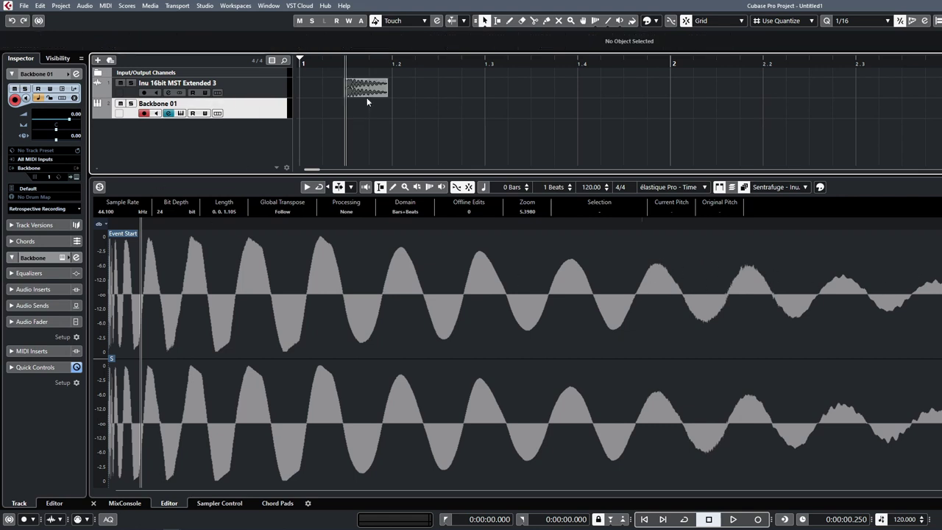
left_click_drag(367, 101, 400, 156)
left_click(179, 114)
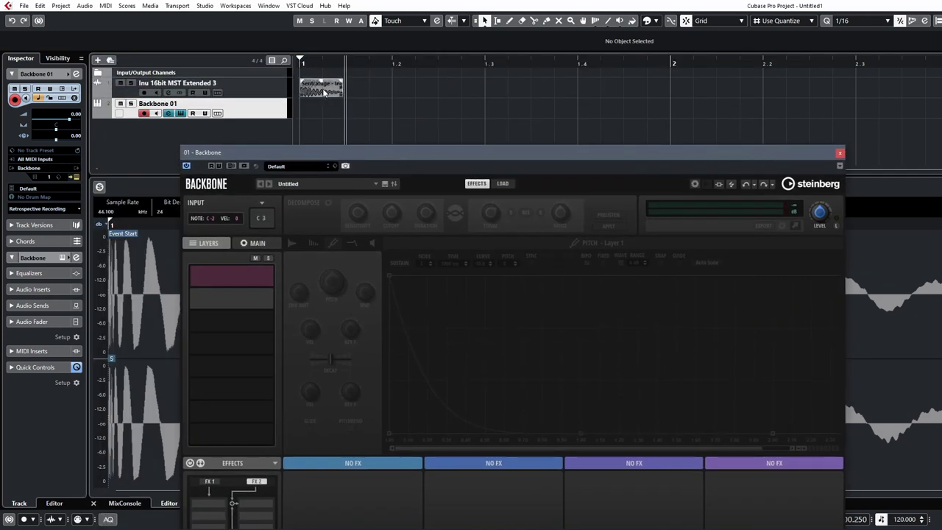
left_click_drag(323, 91, 227, 281)
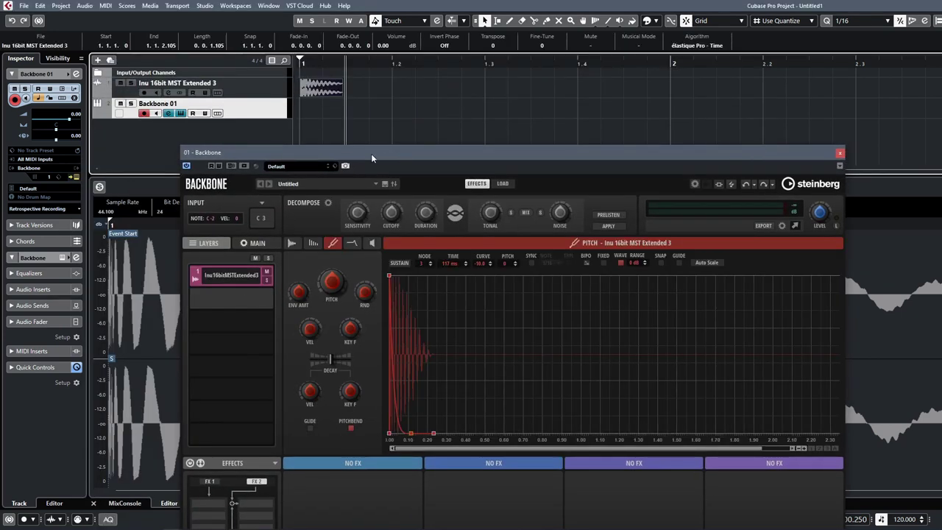
left_click_drag(371, 153, 293, 64)
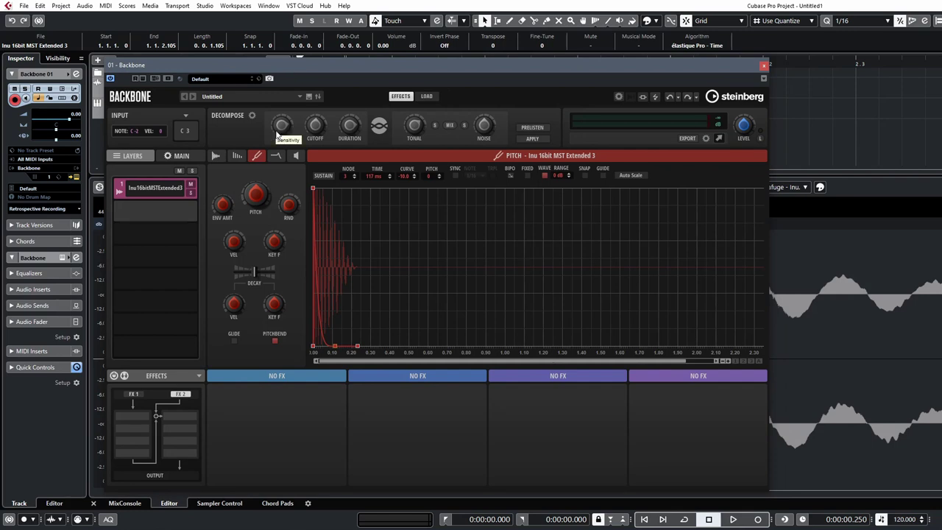
left_click_drag(424, 73, 390, 52)
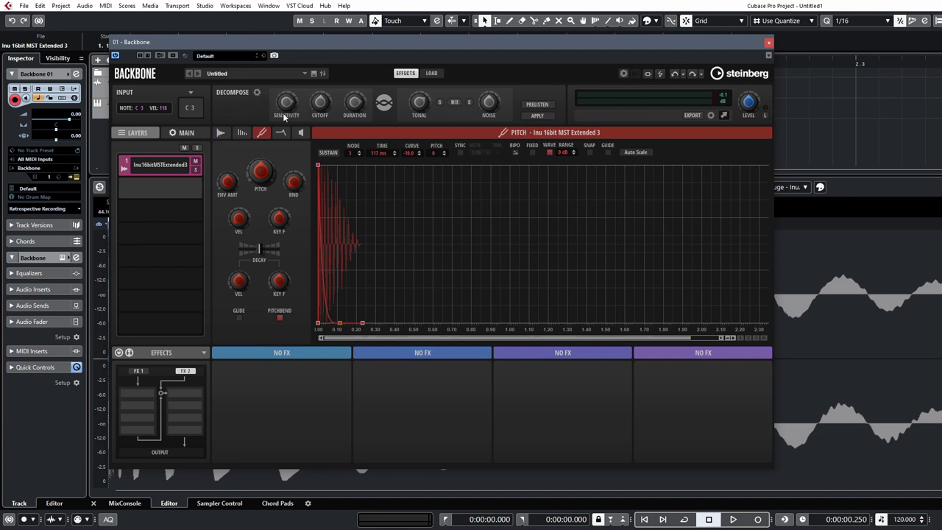
Enable Prelisten, solo the Tonal part, and set the decompose cutoff to 1977 Hz.
left_click_drag(421, 116, 421, 110)
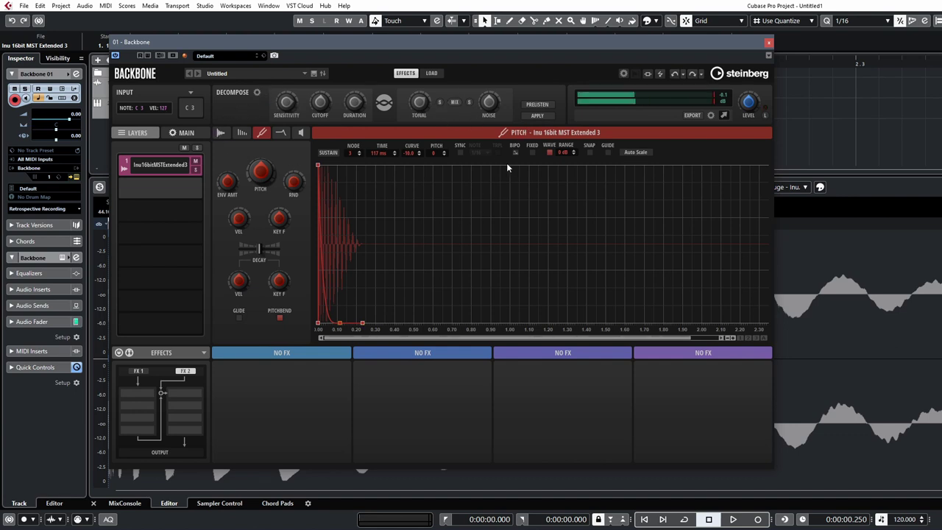
left_click(534, 106)
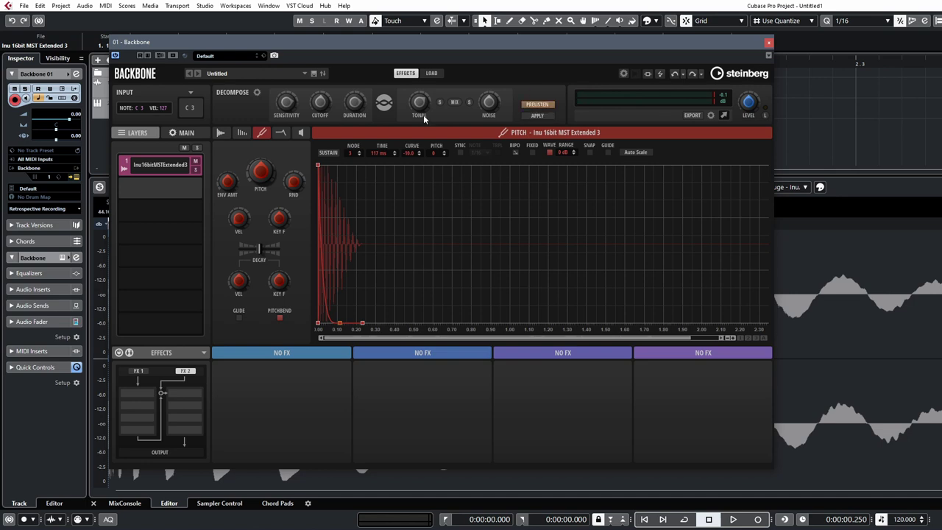
left_click(440, 102)
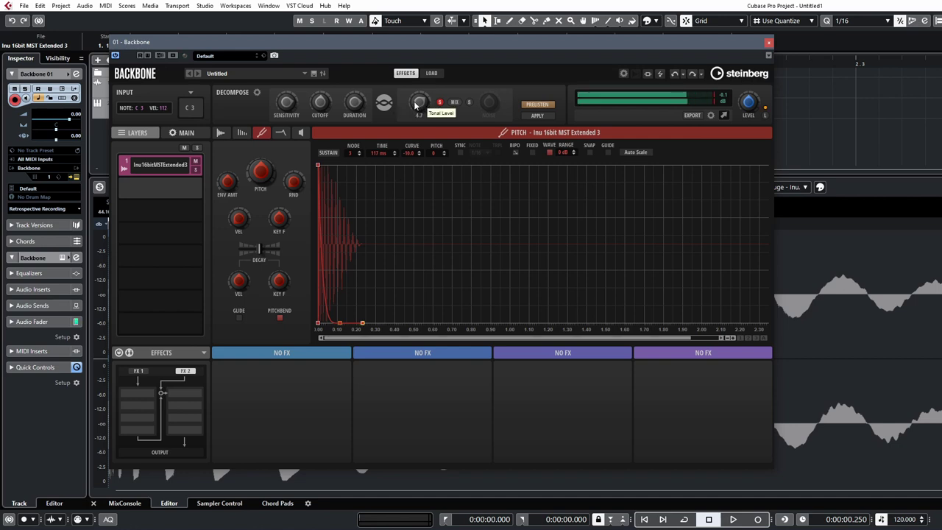
mouse_move(322, 105)
left_click_drag(323, 104, 326, 91)
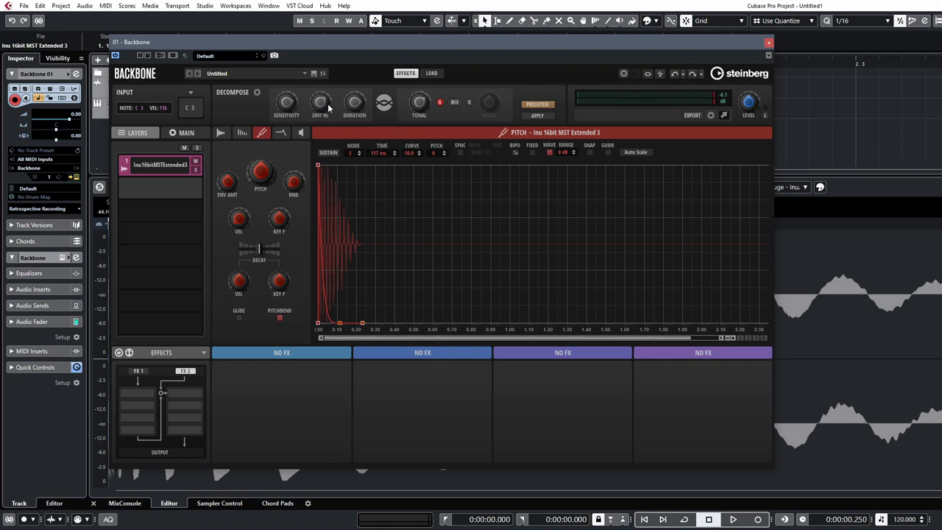
left_click_drag(327, 103, 322, 105)
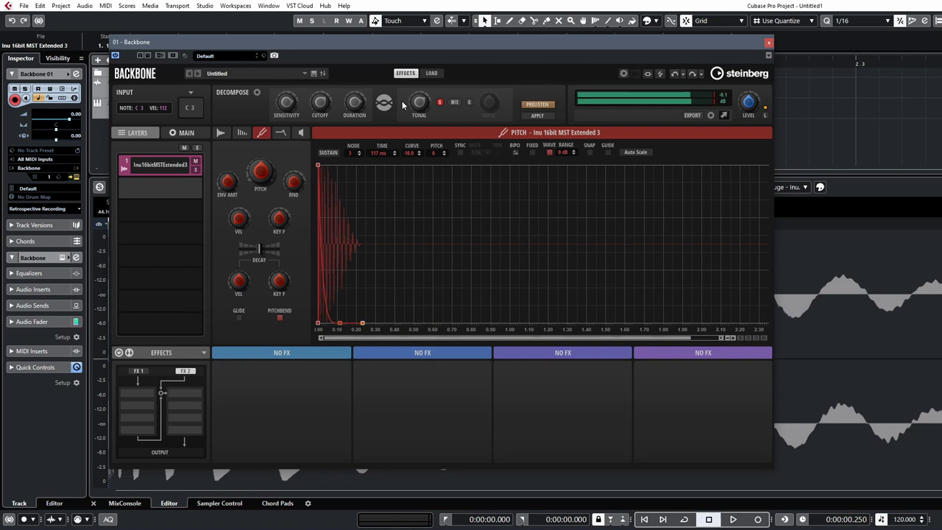
Solo the Noise part, raise the cutoff to 2518 Hz, set sensitivity near -20, then unsolo.
left_click(440, 101)
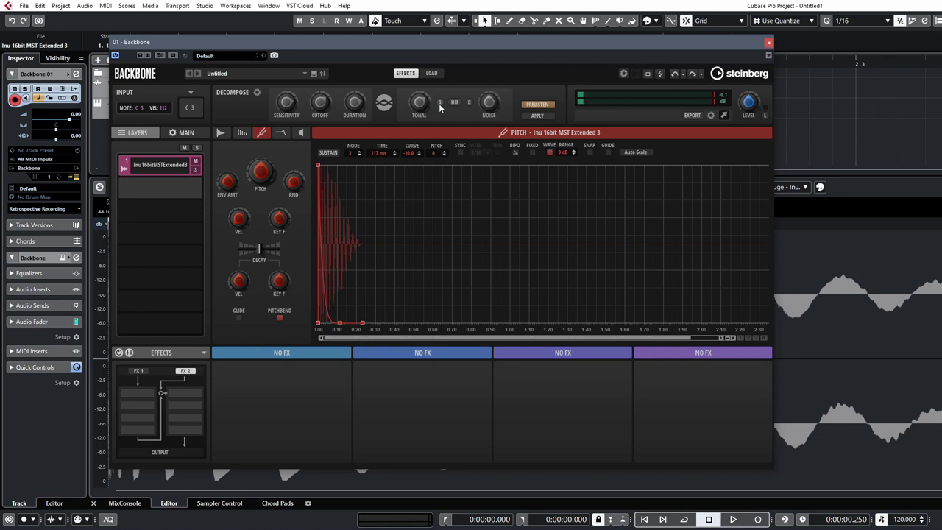
left_click(468, 102)
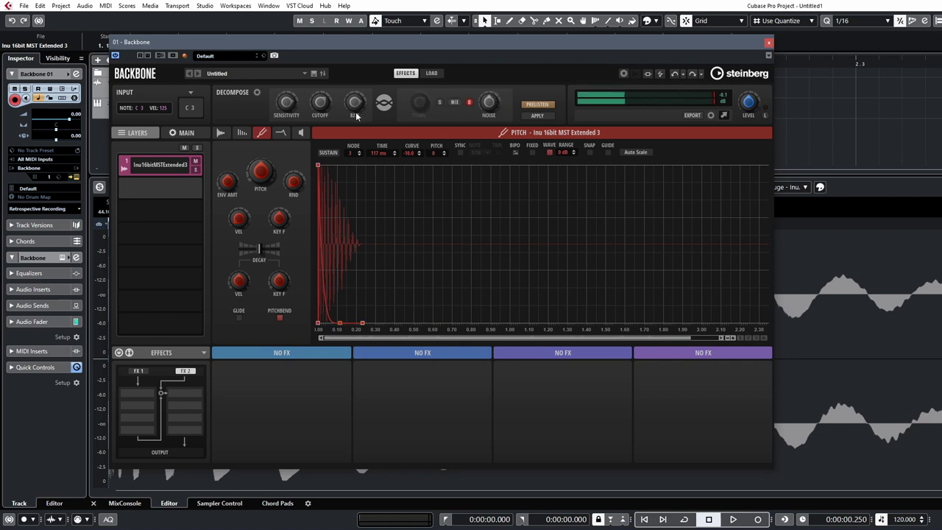
left_click_drag(329, 102, 331, 100)
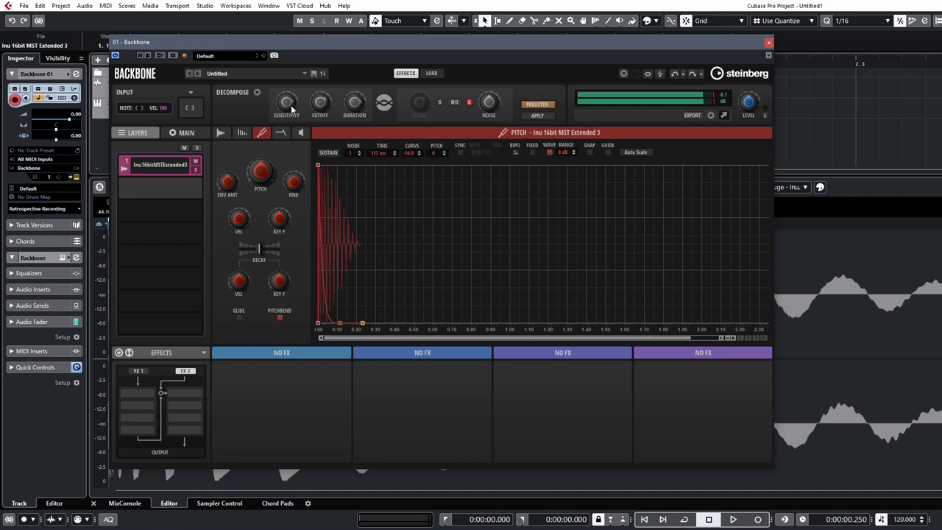
mouse_move(353, 111)
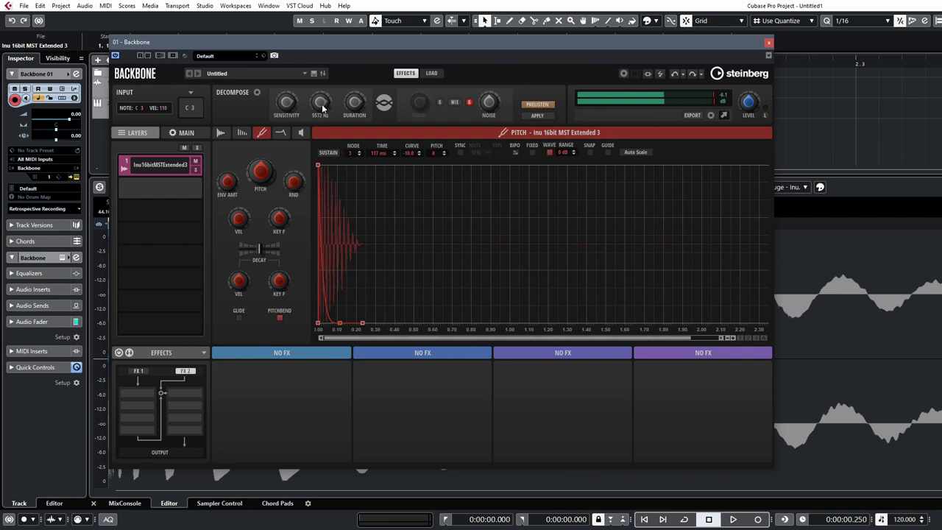
mouse_move(294, 97)
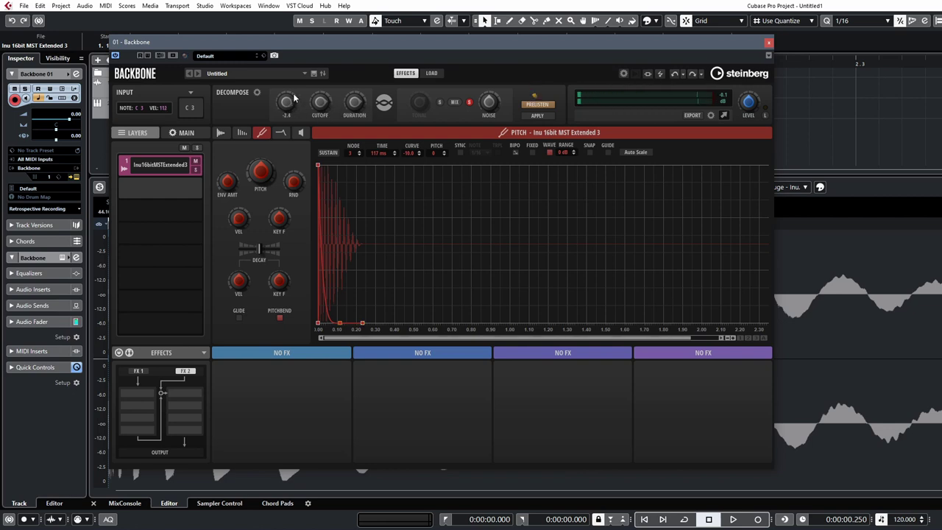
mouse_move(287, 102)
left_mouse_down()
mouse_move(289, 120)
mouse_move(290, 105)
left_mouse_up()
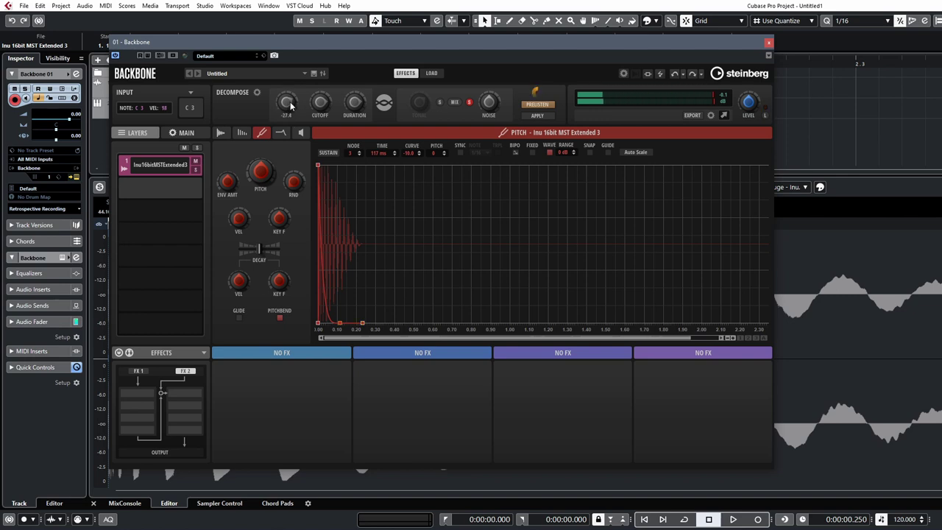
left_click_drag(290, 102, 291, 99)
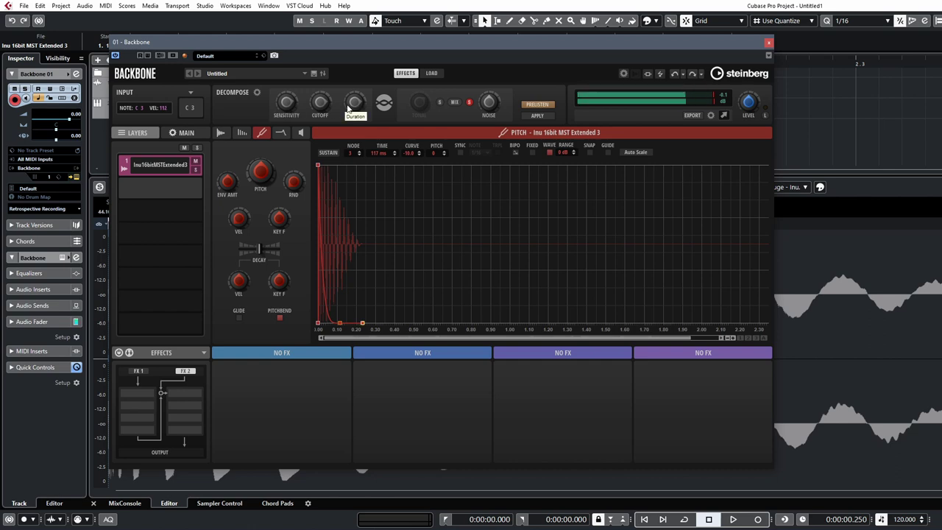
left_click(470, 103)
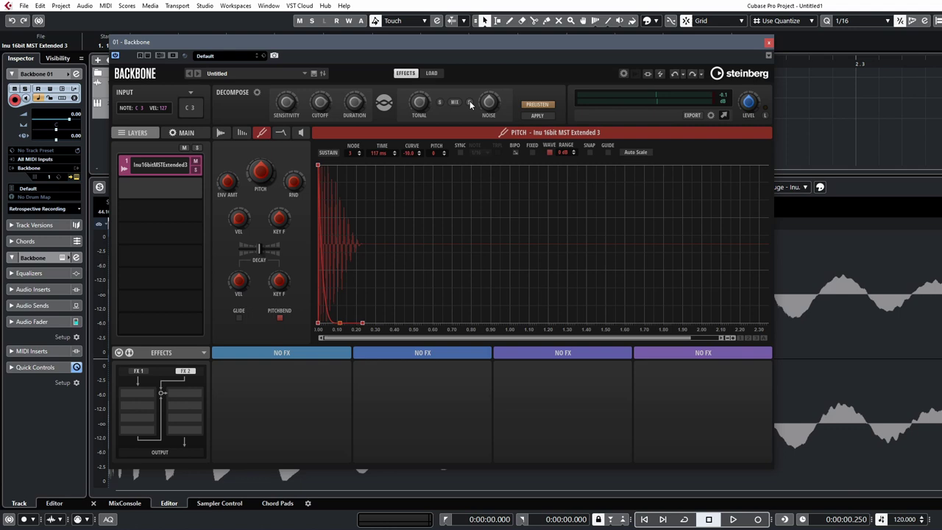
Apply Decompose to split the kick into Tonal and Noise layers, then mute layer 2.
left_click(540, 115)
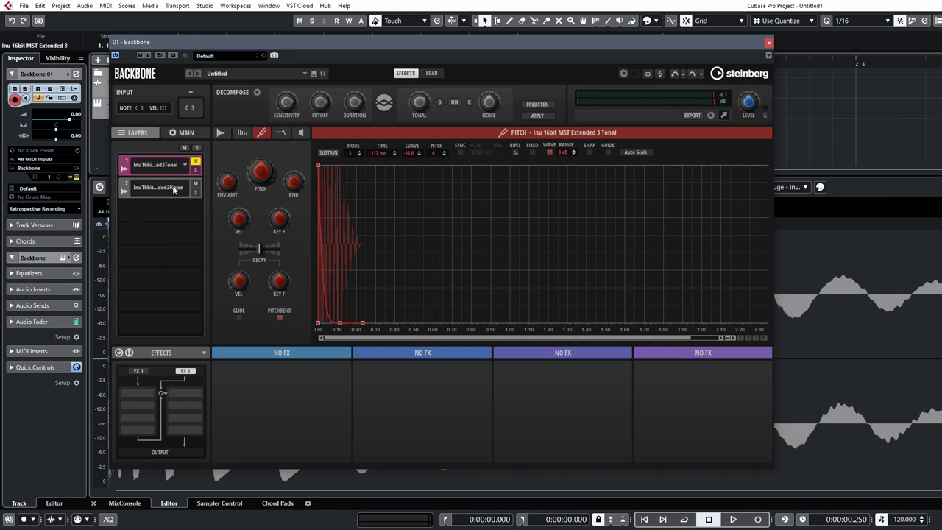
left_click(197, 162)
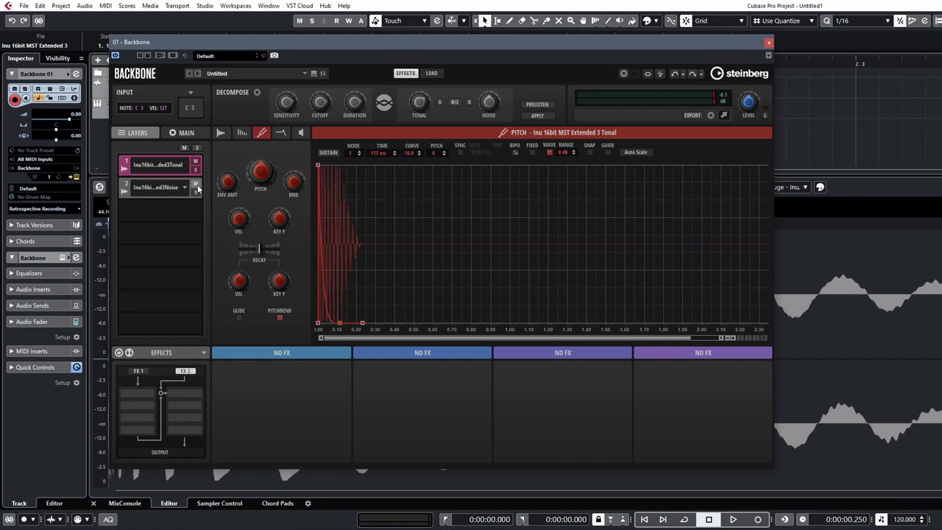
left_click(196, 184)
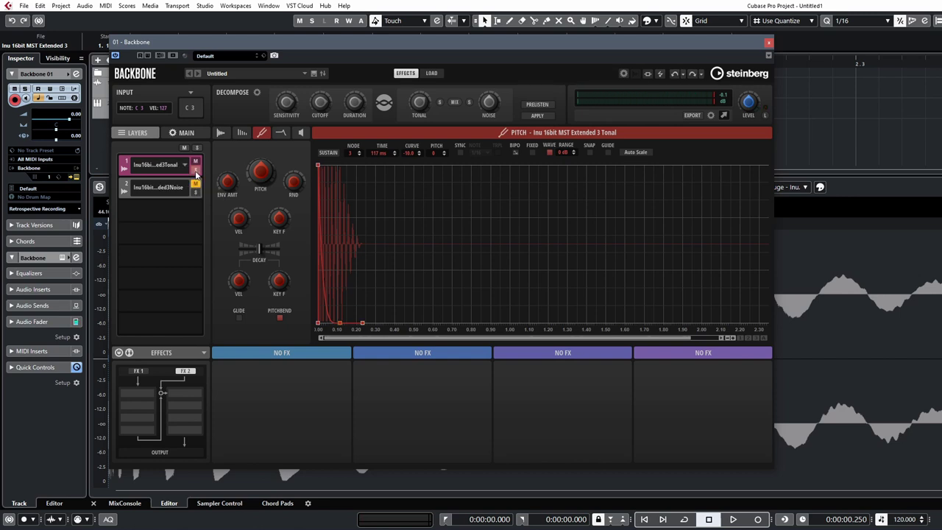
Unmute, select and solo the Noise layer, then show its waveform on the Sample page.
left_click(195, 183)
left_click(166, 194)
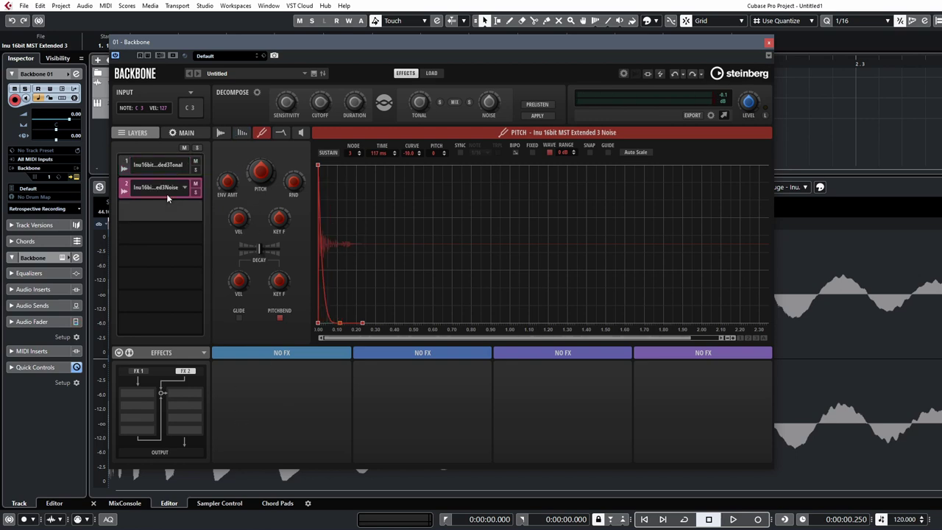
left_click(195, 192)
left_click(220, 132)
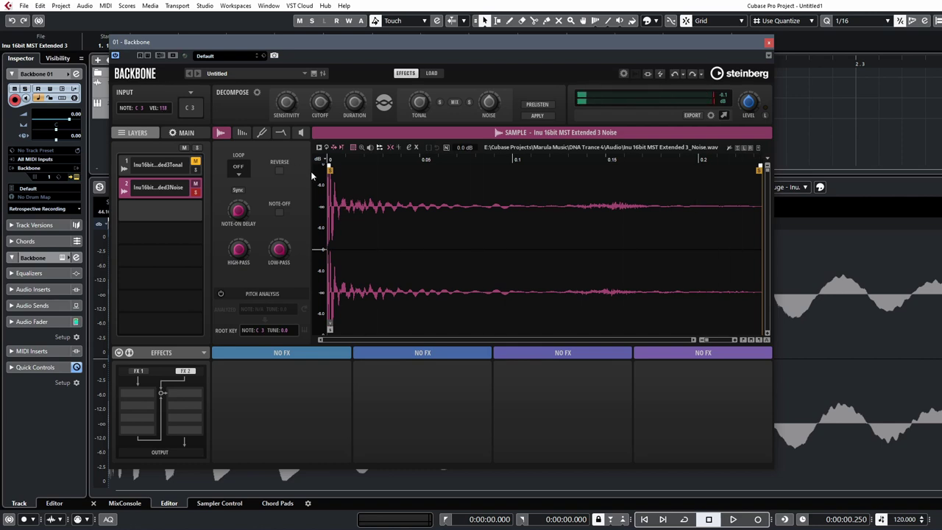
On the Amp page, zoomed to 0.25 s, fade the Noise envelope linearly to zero by 109 ms, then unsolo.
left_click(299, 134)
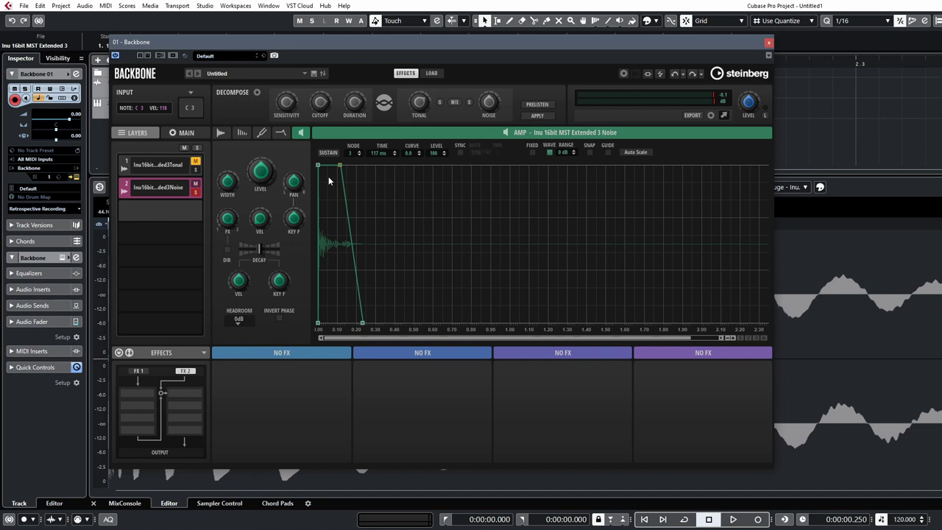
left_click(763, 338)
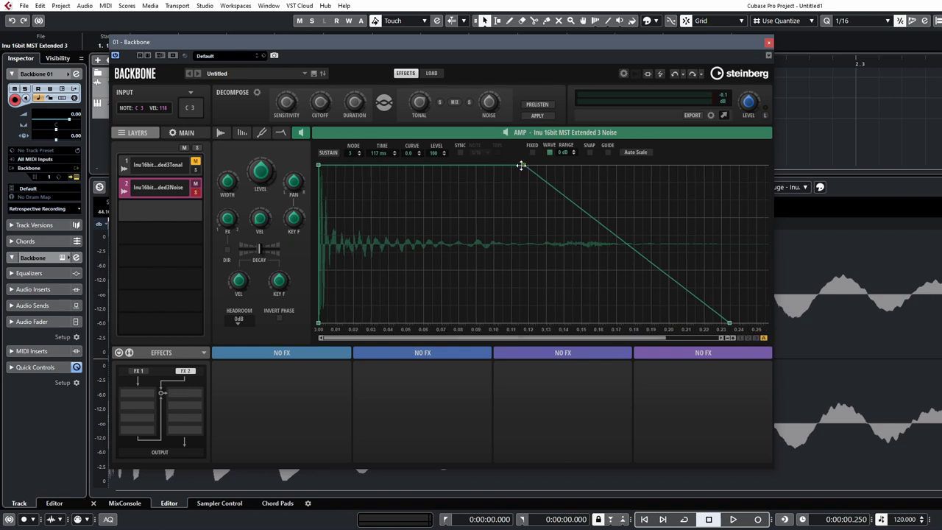
left_click_drag(520, 164, 507, 324)
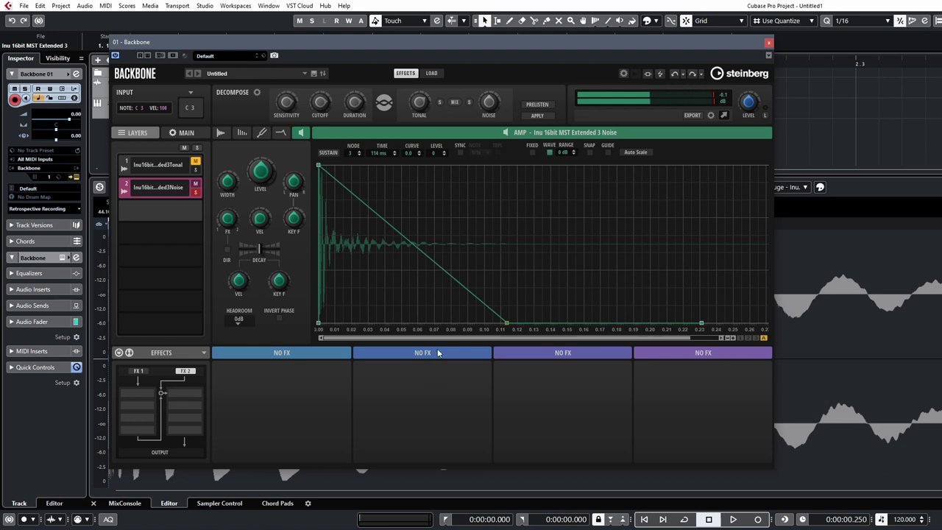
left_click_drag(506, 323, 500, 323)
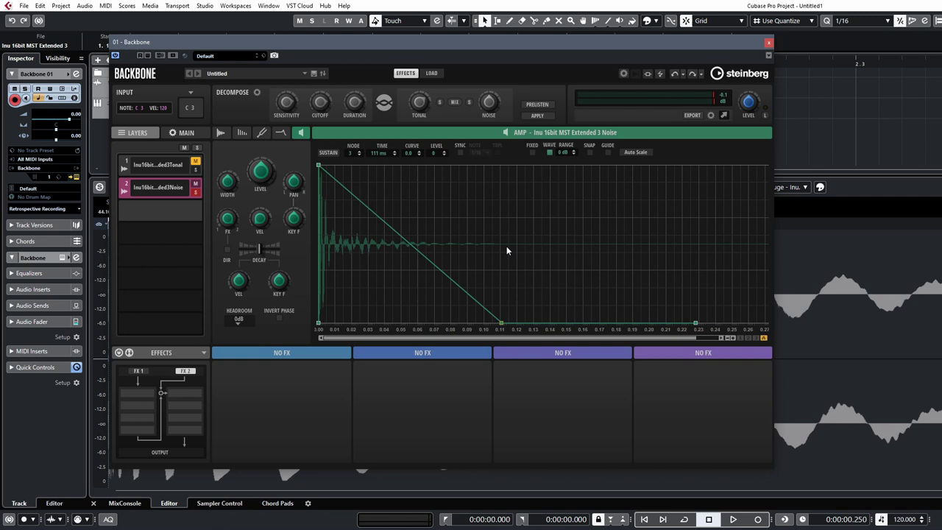
left_click_drag(500, 323, 497, 325)
left_click(195, 192)
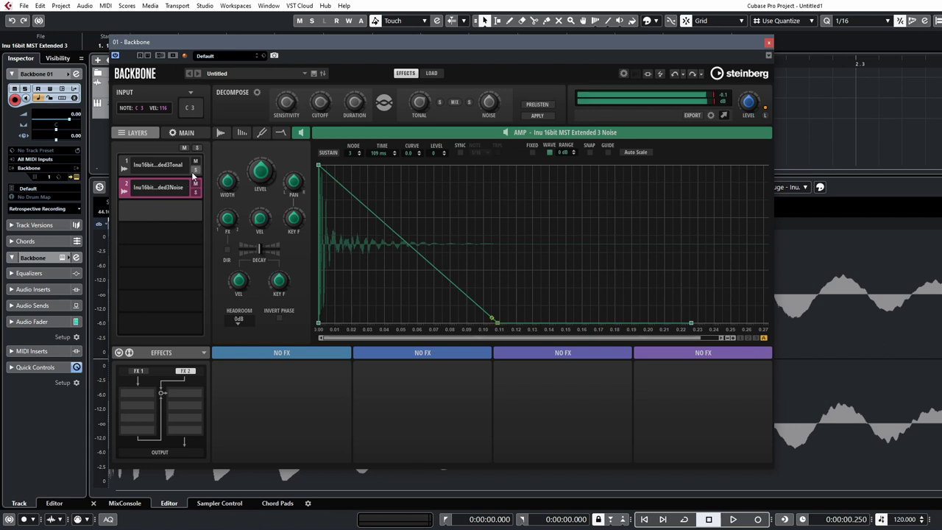
Select the Tonal layer and set its amp envelope to hold 100 until 144 ms, then decay linearly.
left_click(164, 171)
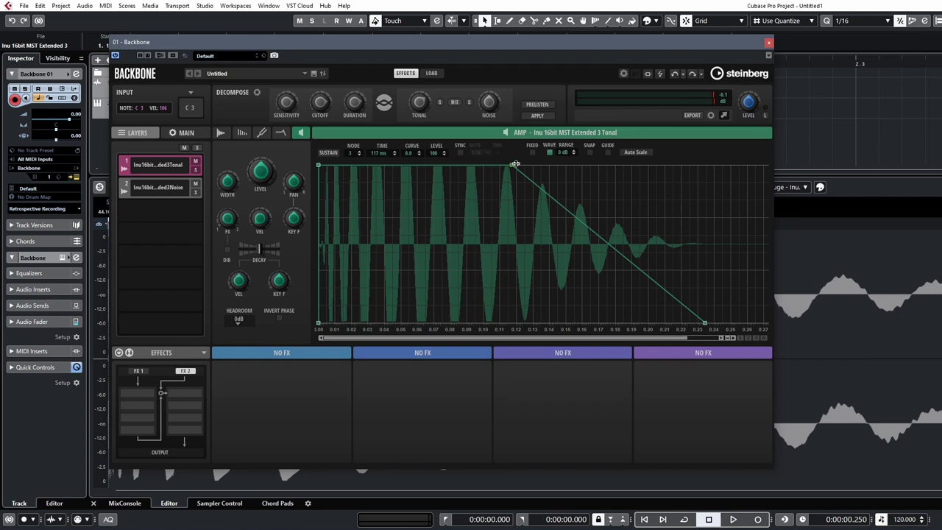
mouse_move(512, 167)
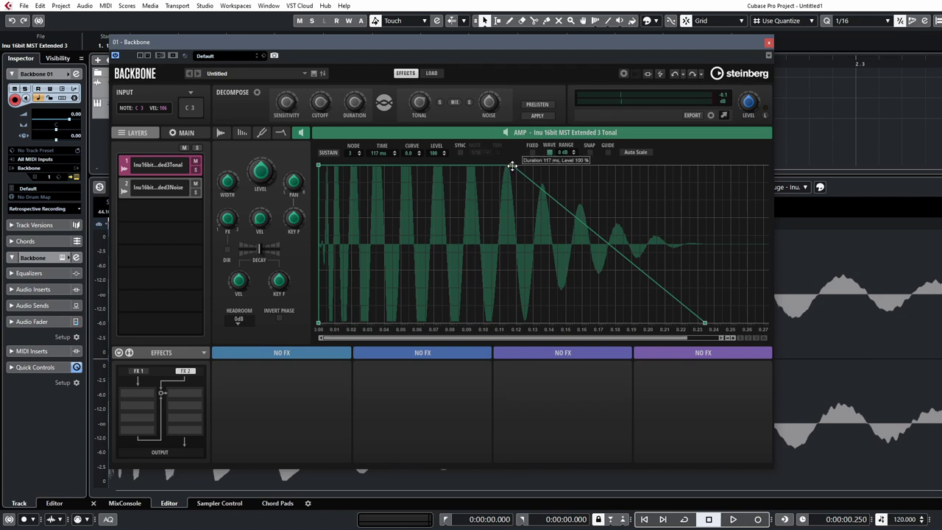
left_click_drag(512, 166, 496, 333)
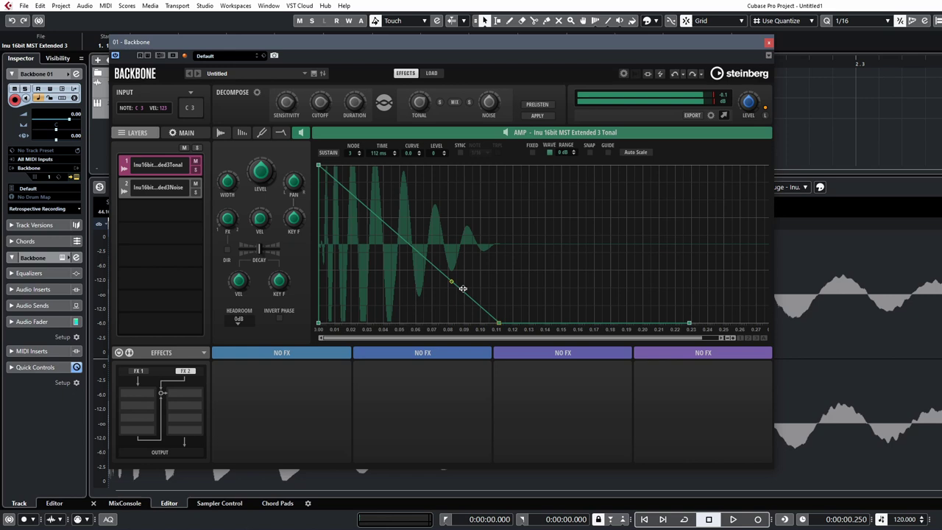
left_click_drag(462, 288, 465, 242)
mouse_move(498, 322)
left_mouse_down()
mouse_move(521, 329)
mouse_move(509, 323)
left_mouse_up()
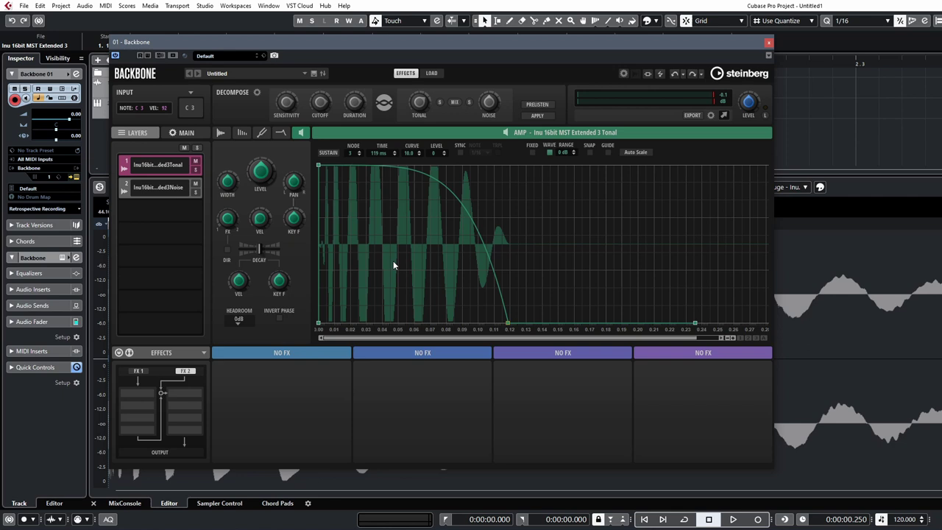
left_click_drag(506, 327, 546, 166)
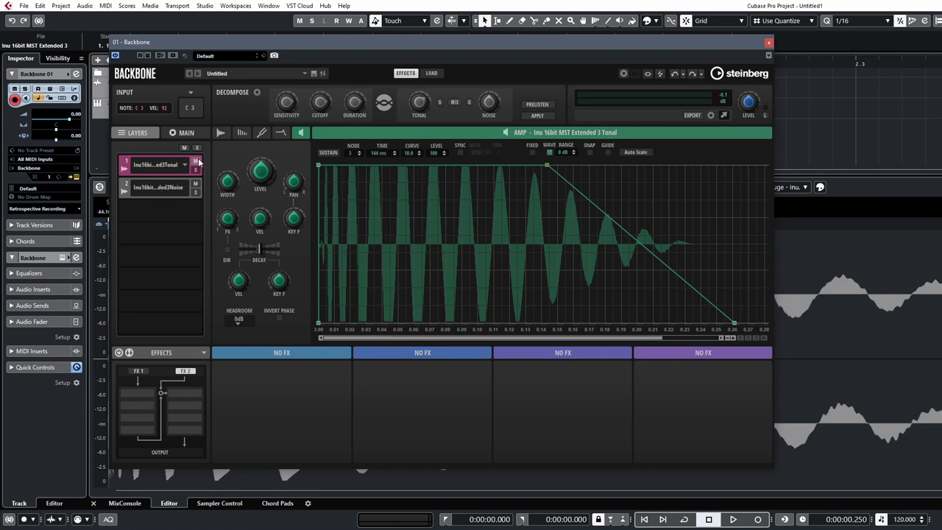
Mark a short region of the Tonal sample, turn looping on and set the loop markers around it.
left_click(221, 134)
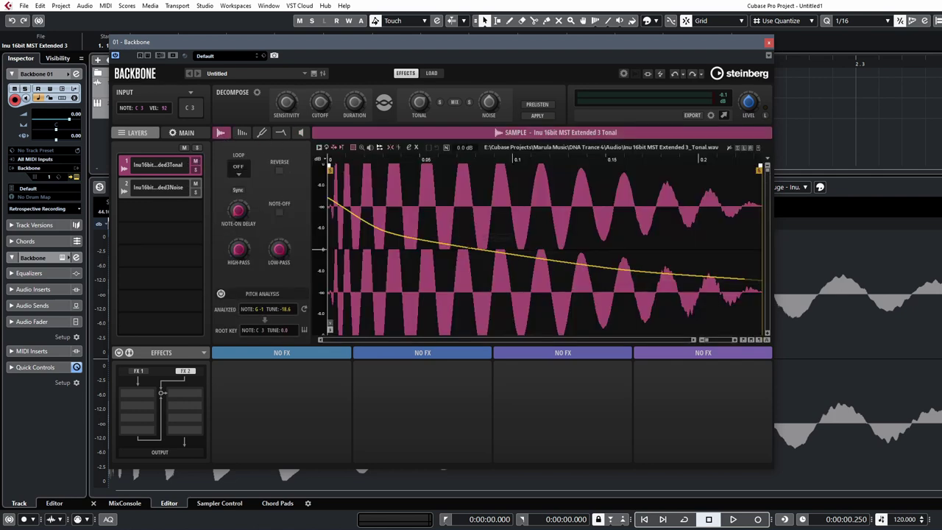
left_click_drag(489, 226, 526, 225)
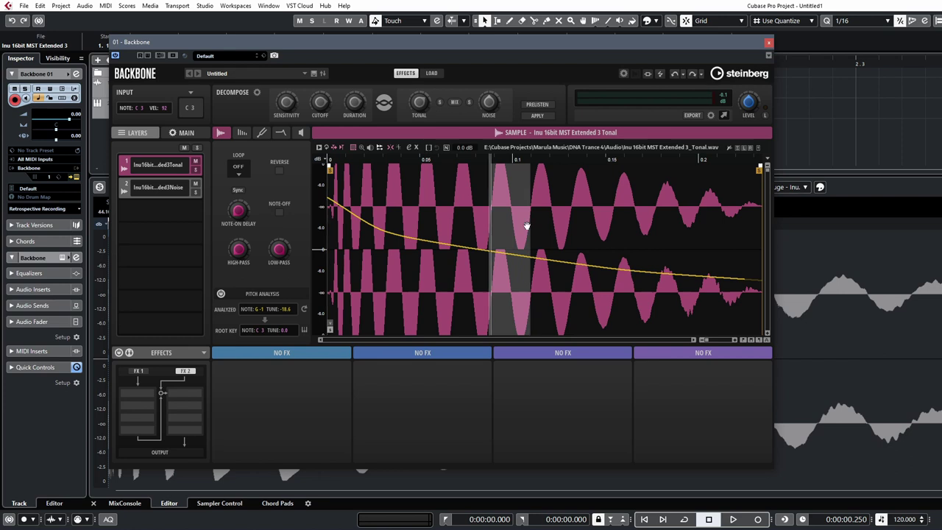
left_click(239, 168)
left_click(239, 198)
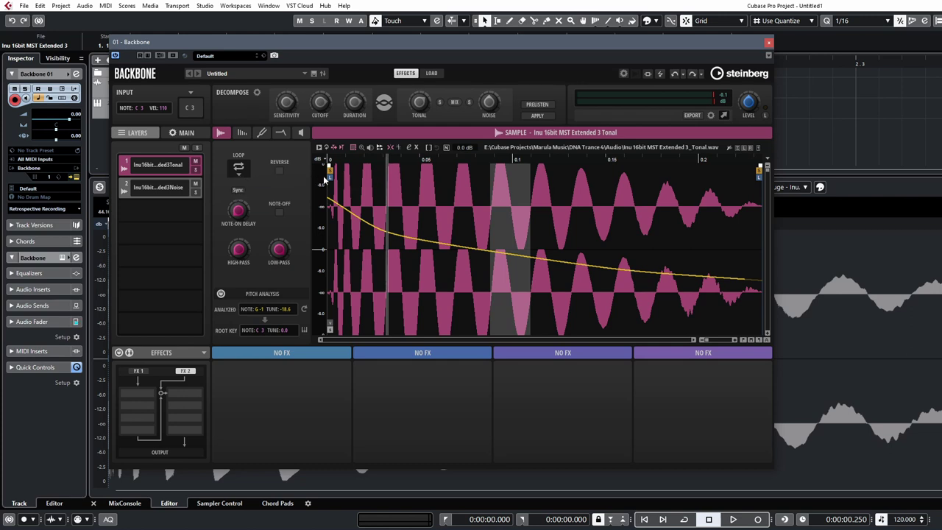
left_click_drag(325, 180, 491, 212)
mouse_move(759, 180)
left_mouse_down()
mouse_move(579, 206)
mouse_move(526, 203)
left_mouse_up()
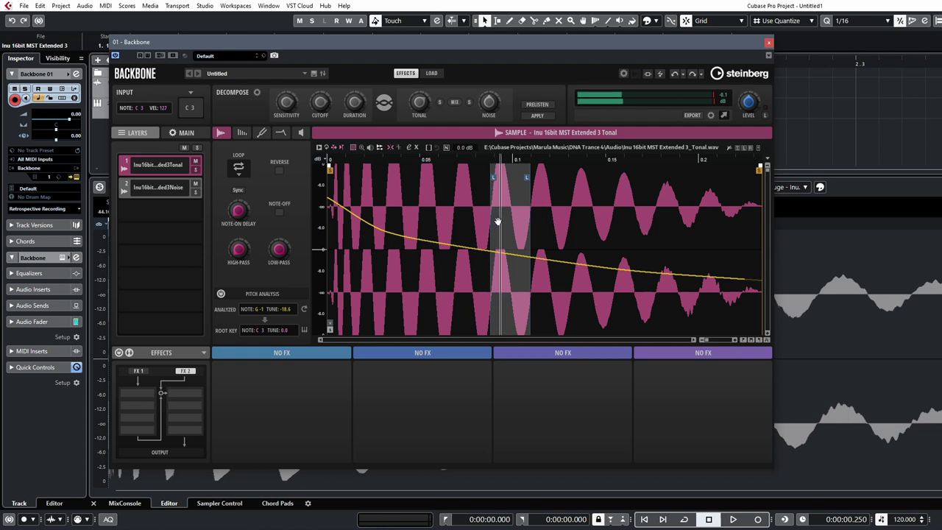
Extend the Tonal amp sustain to 228 ms and switch the sample loop to Alternate.
left_click(300, 132)
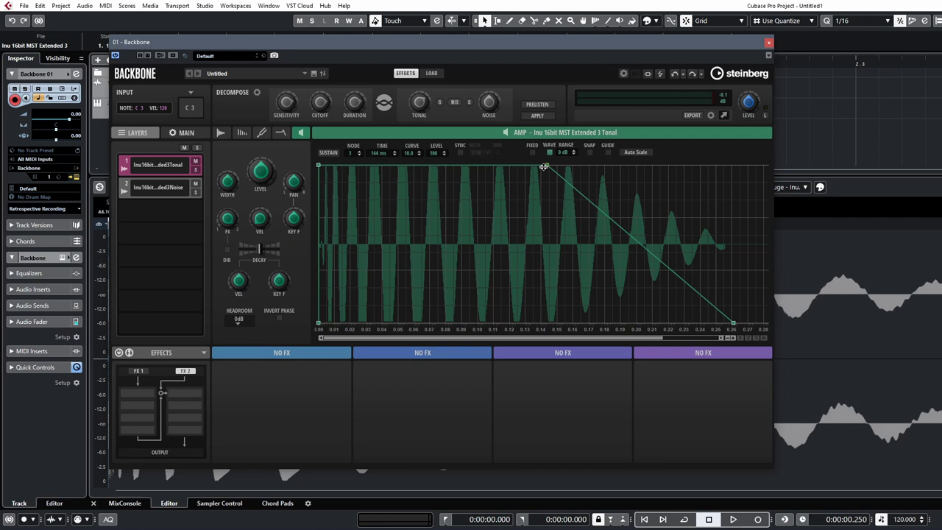
left_click_drag(543, 167, 680, 165)
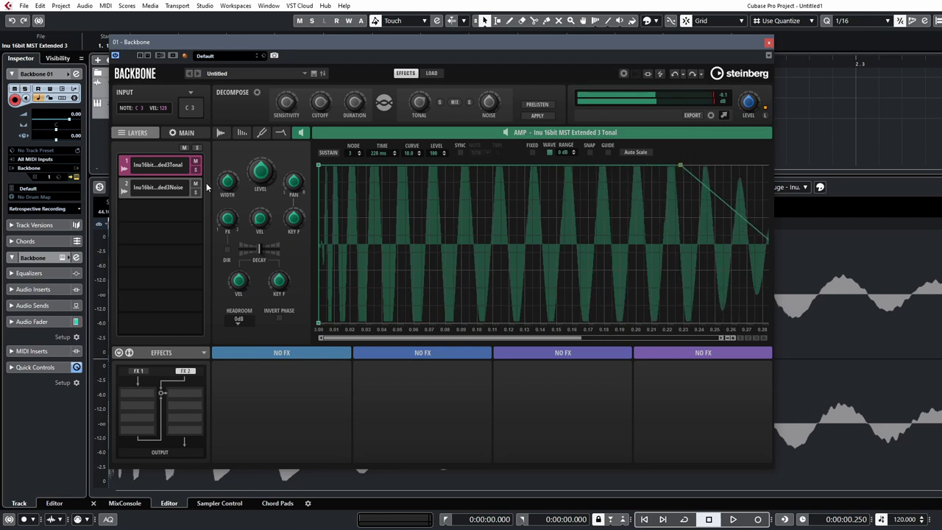
left_click(220, 132)
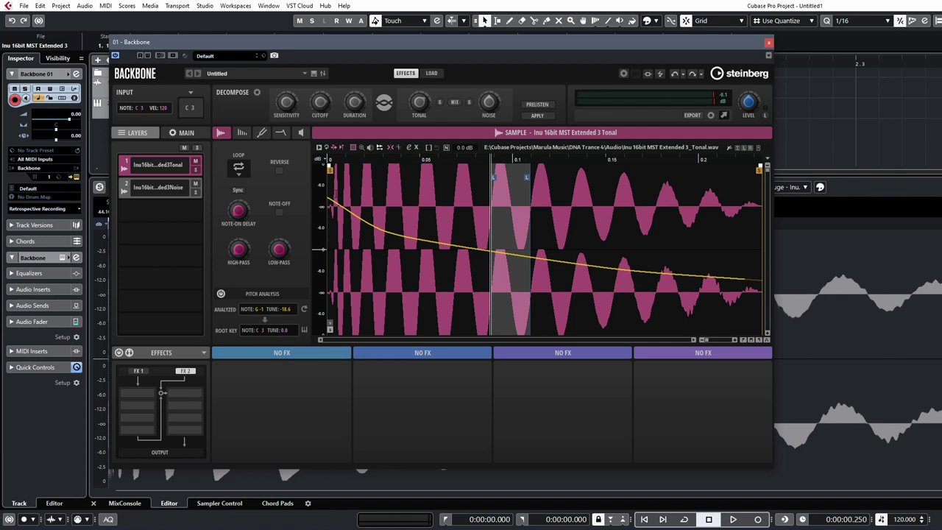
left_click(245, 167)
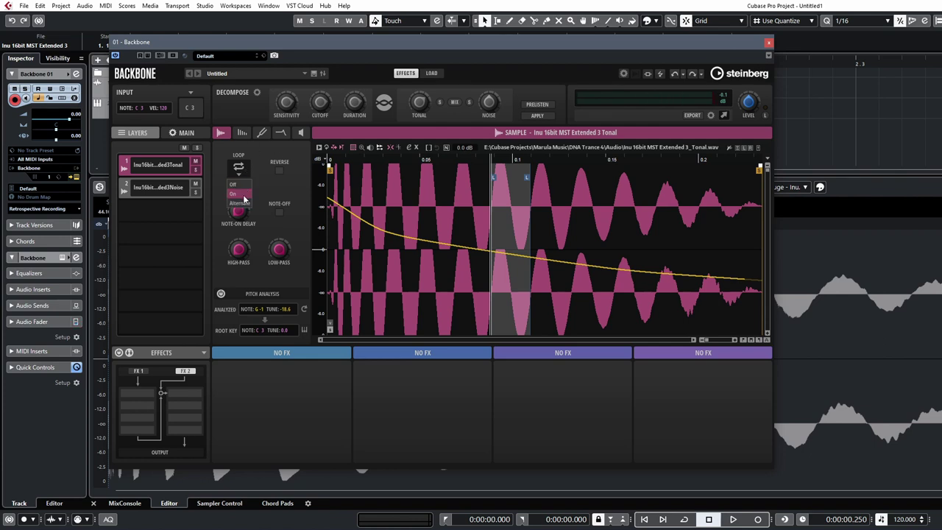
left_click(245, 201)
left_click(242, 132)
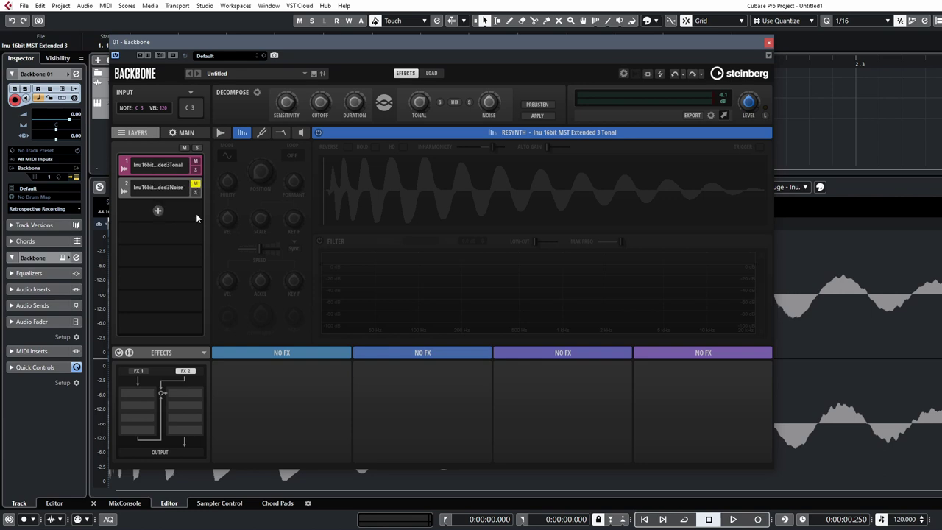
Switch Resynth on for the Tonal layer, comparing it briefly with resynthesis off.
left_click(319, 133)
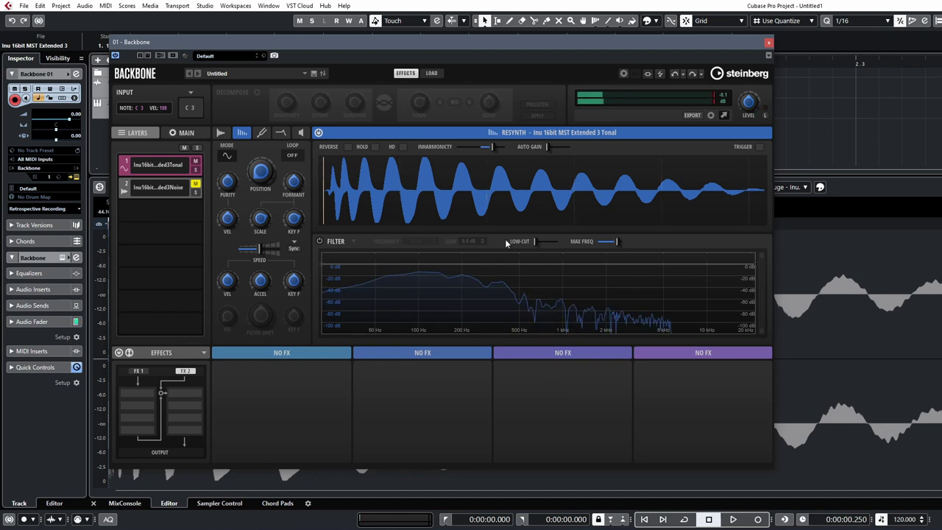
left_click(318, 132)
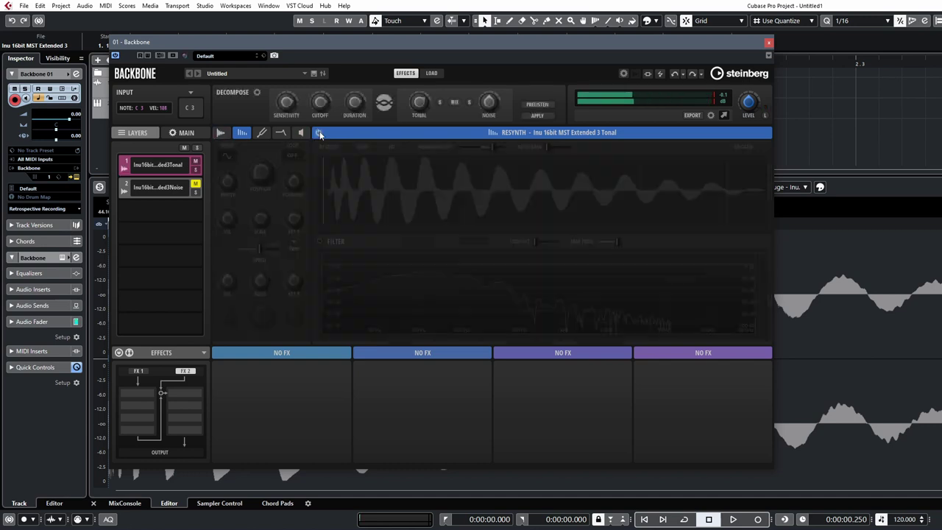
left_click(319, 133)
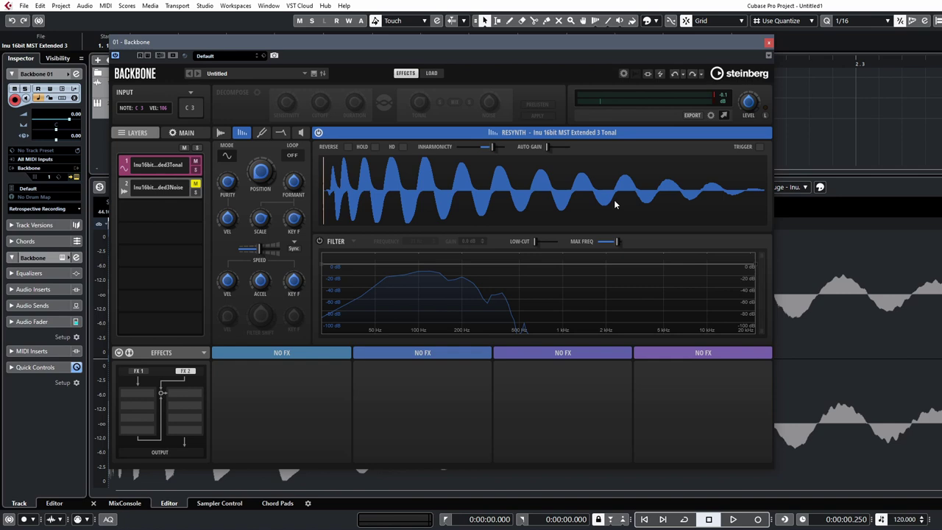
Lower Resynth Purity to 15 and purity velocity to -35, then mute the Noise layer.
left_click_drag(227, 184, 227, 217)
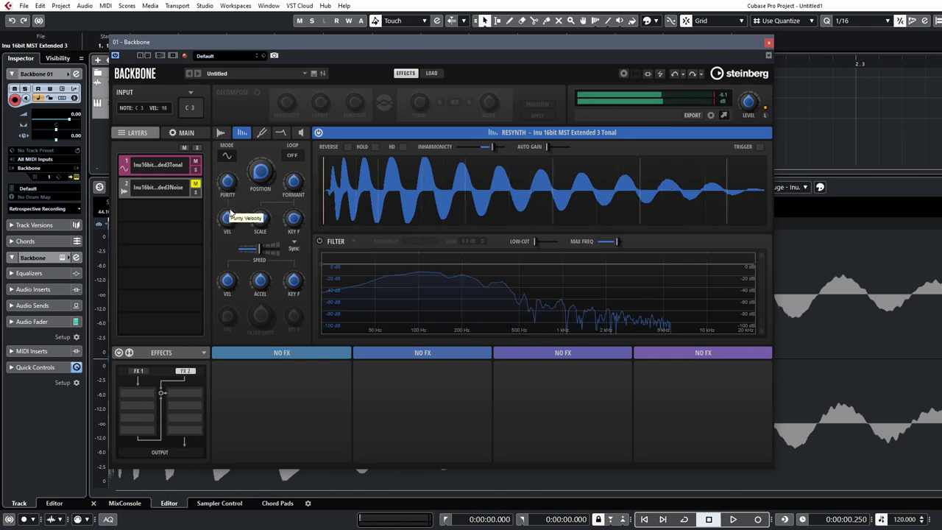
left_click_drag(233, 184, 235, 200)
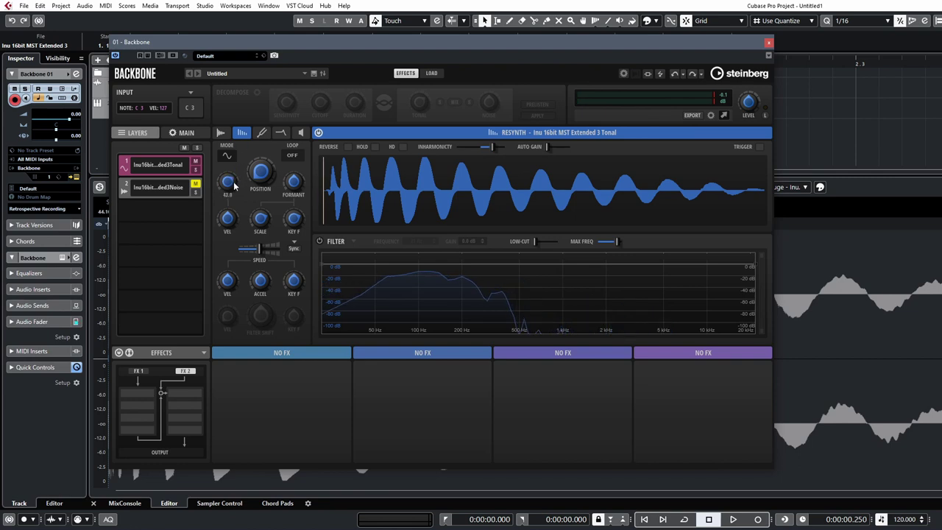
left_click(196, 184)
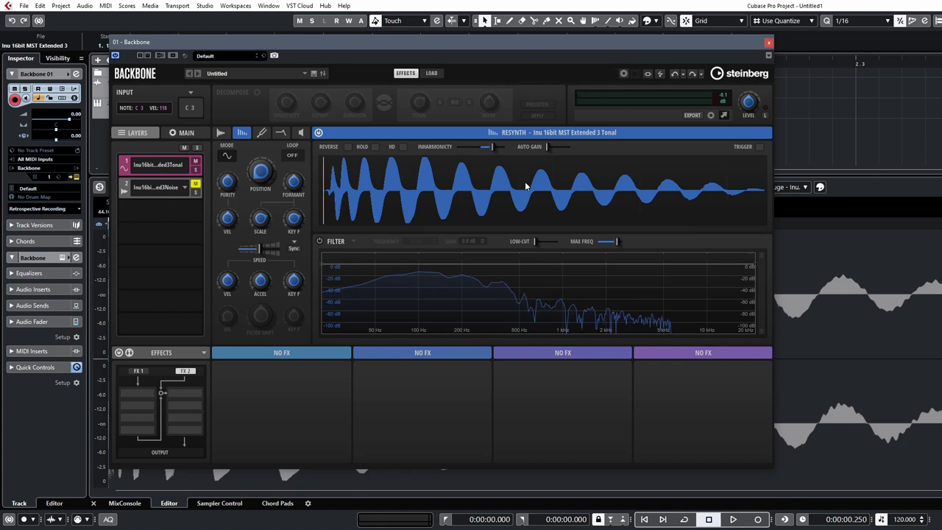
Pull the Tonal sample's end marker left, trimming away its later cycles.
left_click(221, 135)
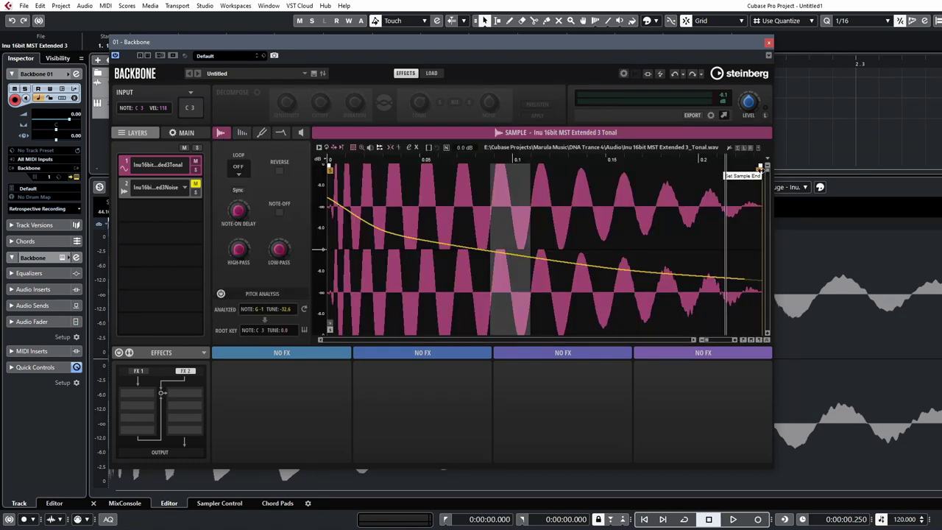
left_click_drag(759, 168, 570, 187)
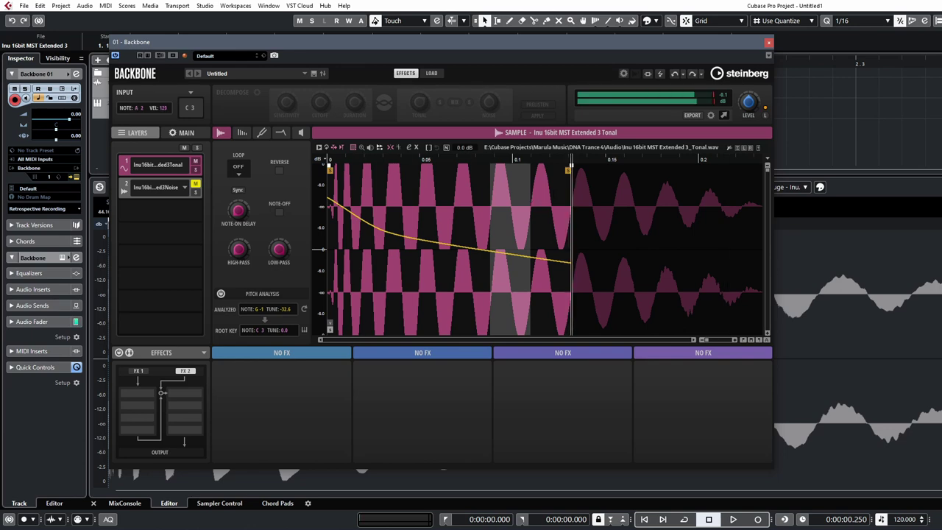
left_click(242, 133)
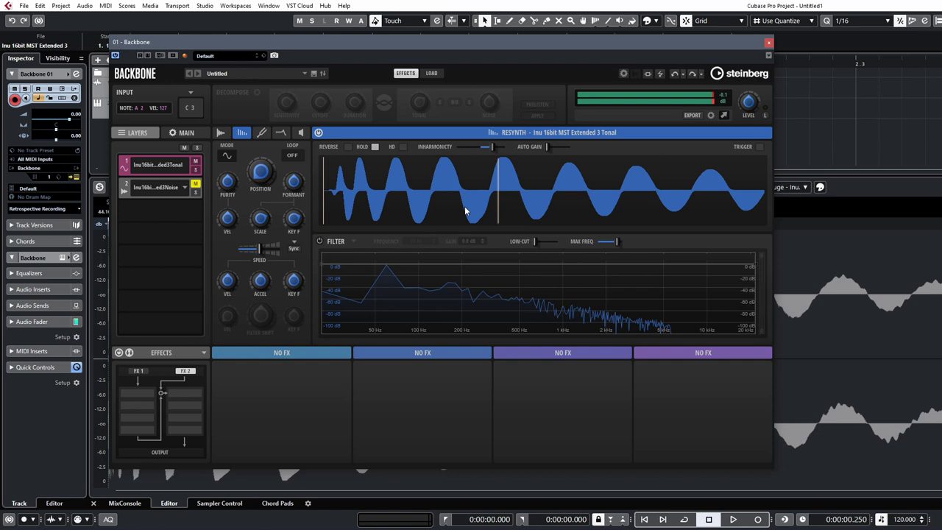
Extend the Tonal amp sustain to 290 ms, then to 487 ms with the view zoomed out.
left_click(300, 132)
left_click_drag(677, 165, 759, 157)
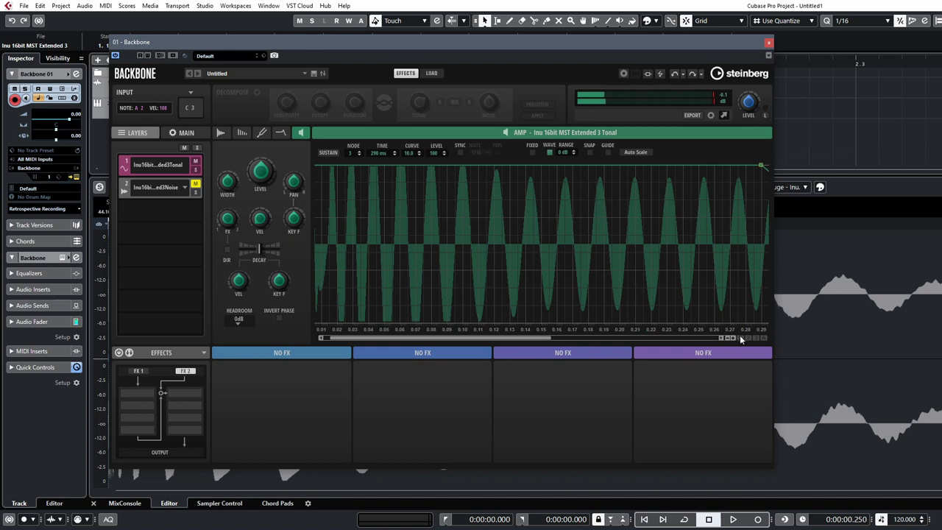
left_click(764, 338)
left_click_drag(635, 165, 829, 150)
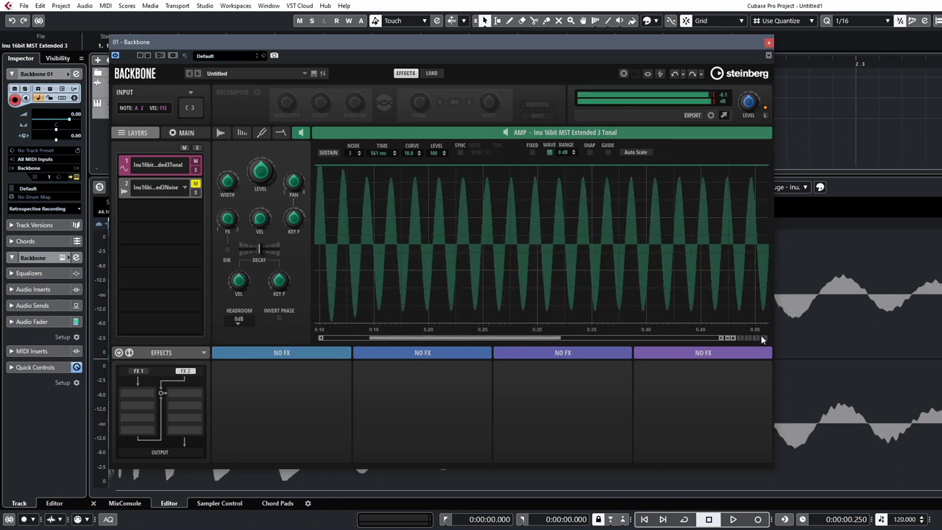
Trim the Tonal sample's end marker further back toward the start.
left_click(220, 132)
mouse_move(573, 170)
left_mouse_down()
mouse_move(490, 170)
mouse_move(529, 221)
left_mouse_up()
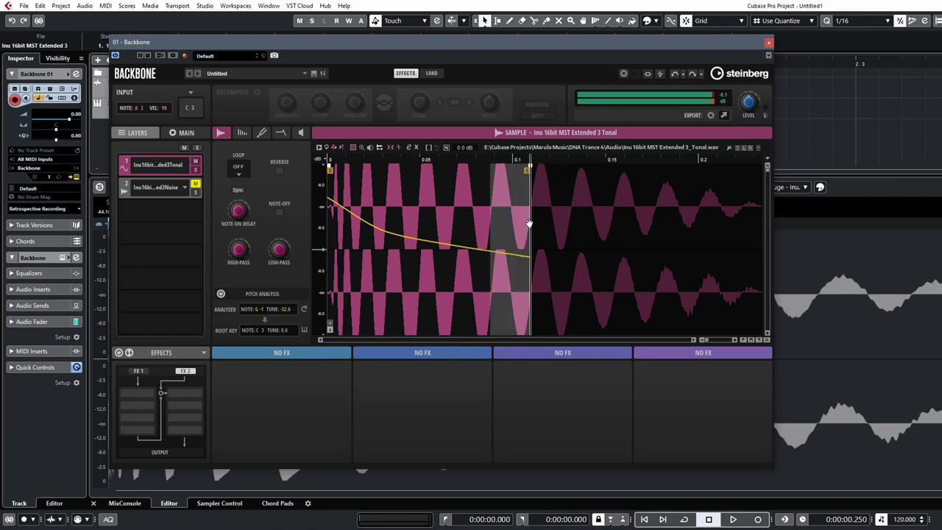
left_click_drag(529, 171, 488, 172)
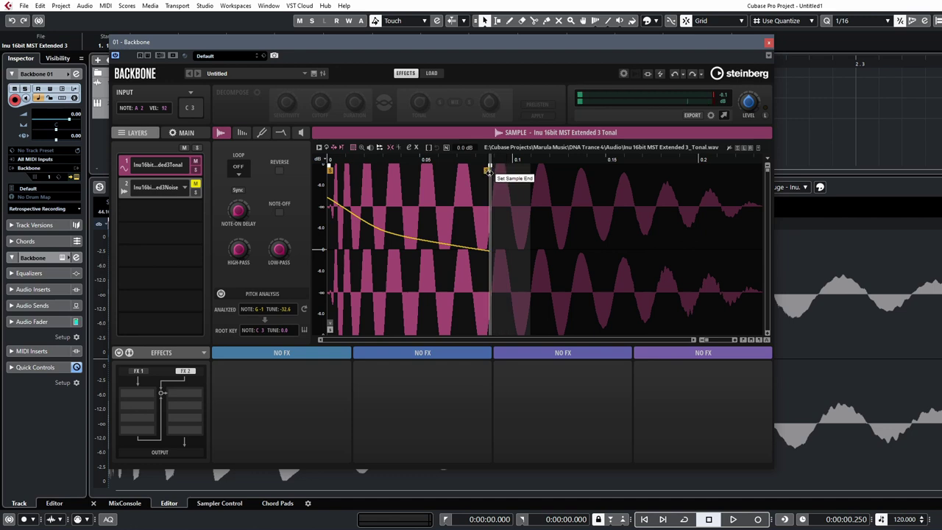
left_click(282, 134)
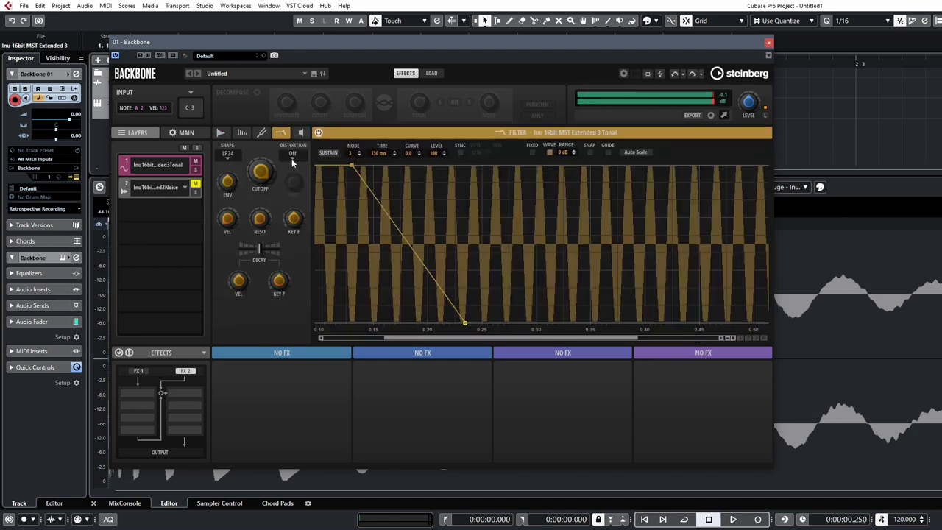
left_click(261, 133)
left_click(242, 133)
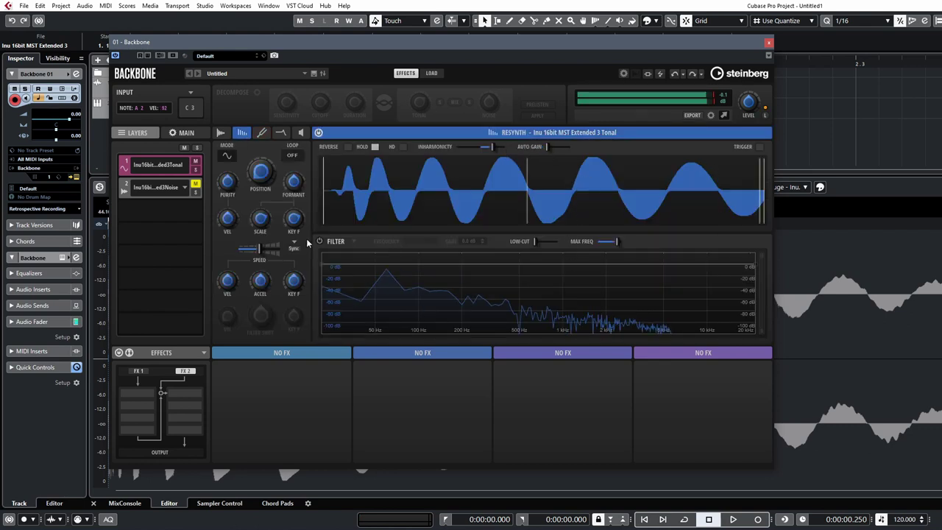
Make the Tonal amp envelope fade to silence, shortening the decay to about 237 ms.
left_click(300, 133)
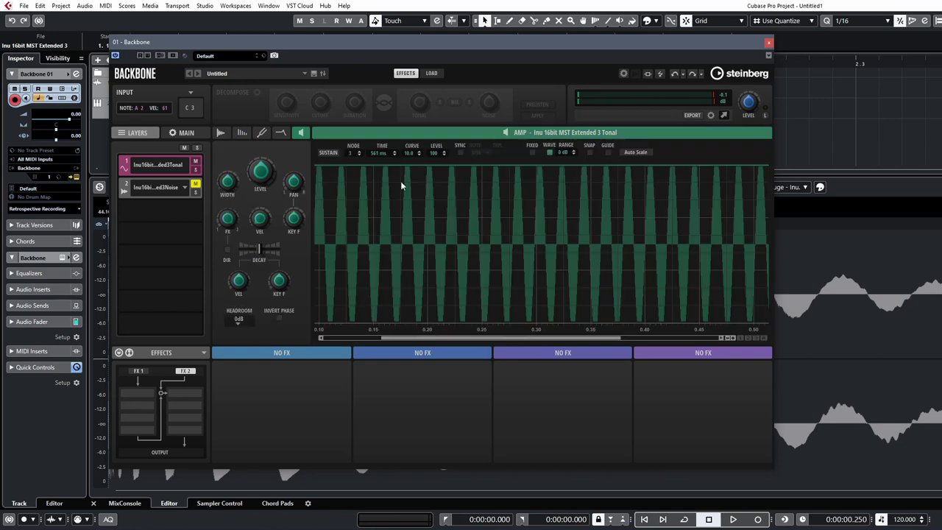
left_click(763, 338)
left_click_drag(685, 167, 495, 322)
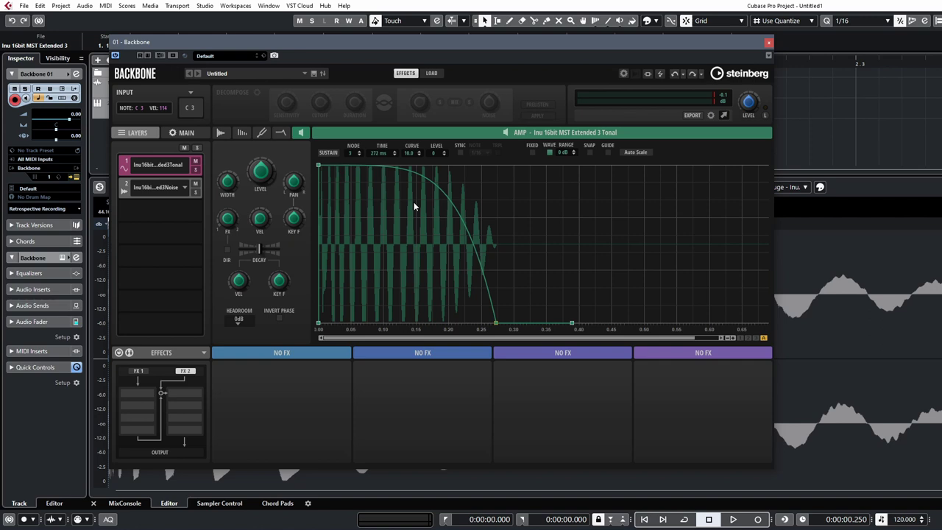
left_click_drag(496, 323, 472, 325)
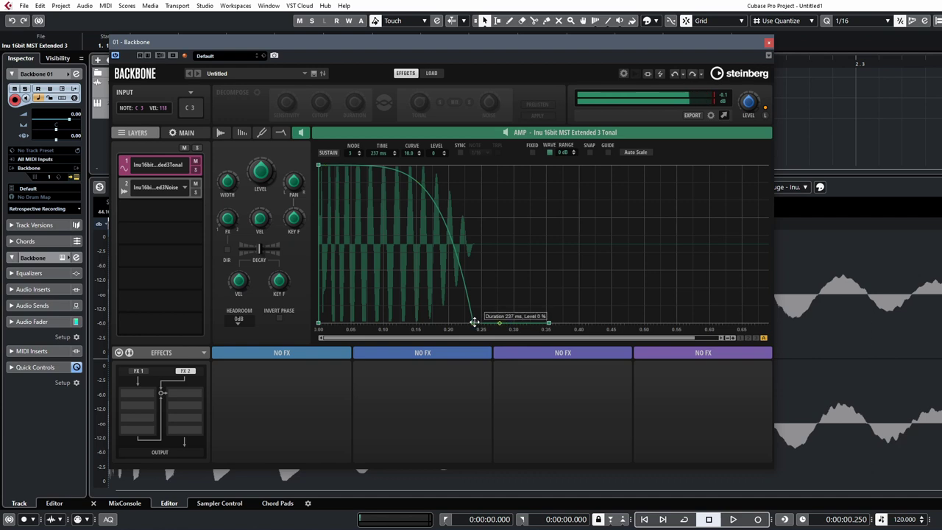
left_click(241, 136)
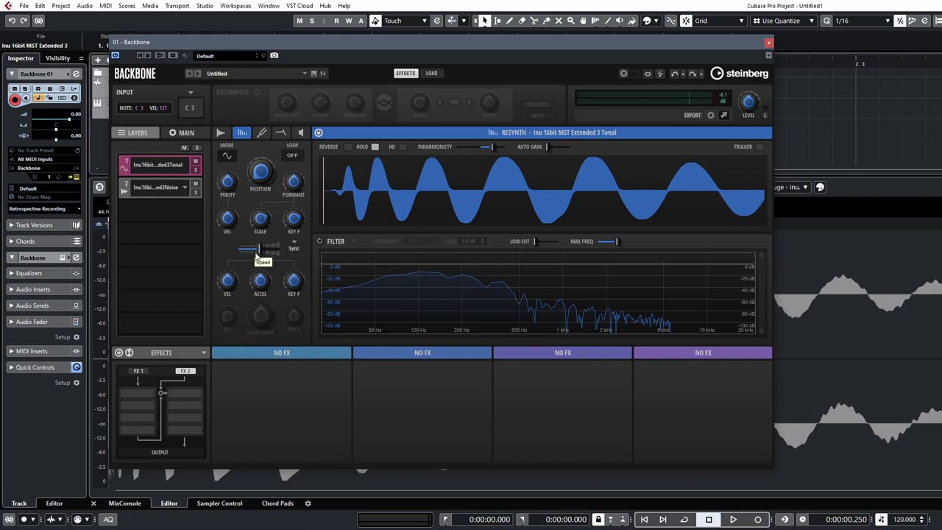
Nudge the Resynth Speed slider down in small moves until it reads about 3.4.
left_click_drag(259, 249, 255, 249)
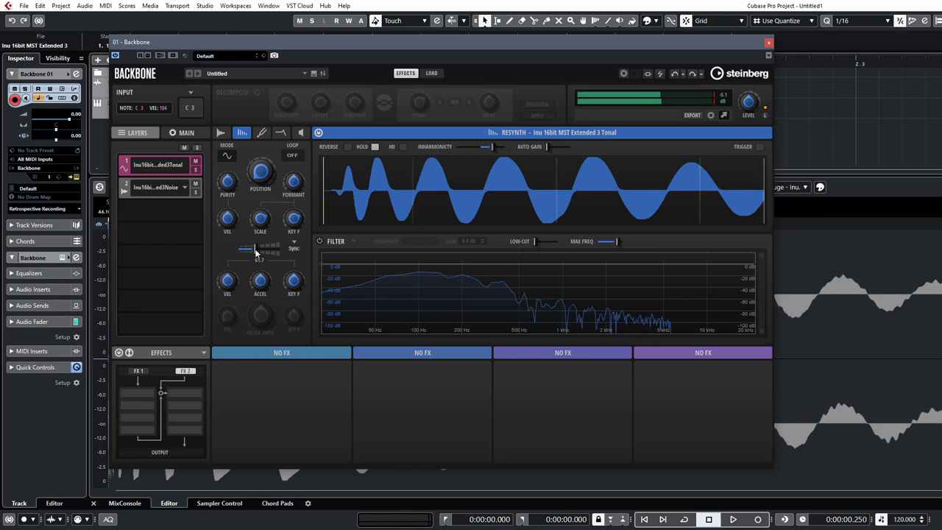
left_click_drag(253, 255, 249, 253)
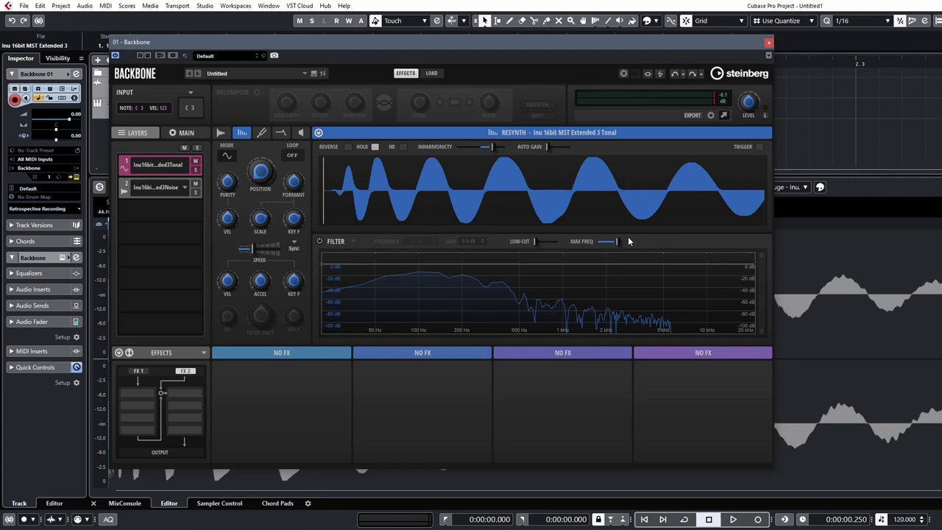
mouse_move(254, 251)
left_mouse_down()
mouse_move(243, 249)
mouse_move(273, 252)
mouse_move(250, 252)
mouse_move(258, 253)
left_mouse_up()
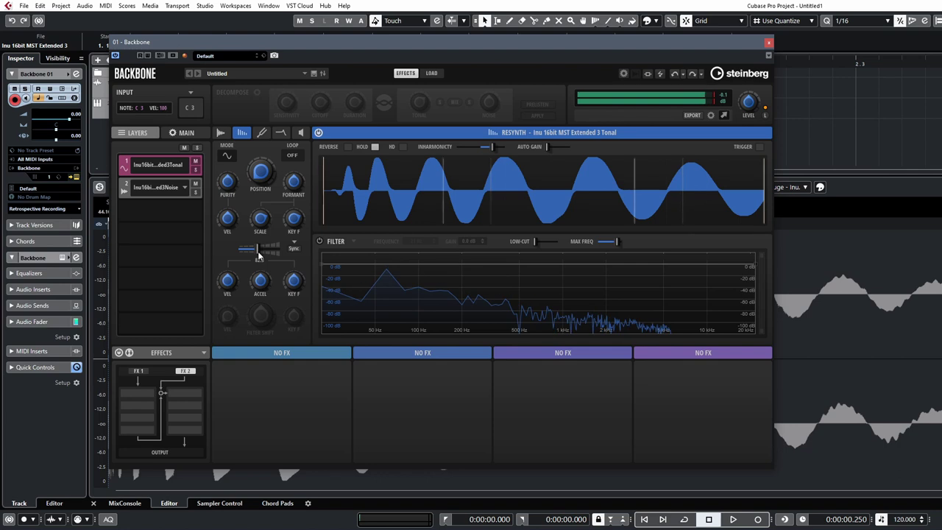
Re-run the Tonal sample's pitch analysis so it reads note G-1, tune -12.8.
left_click(300, 132)
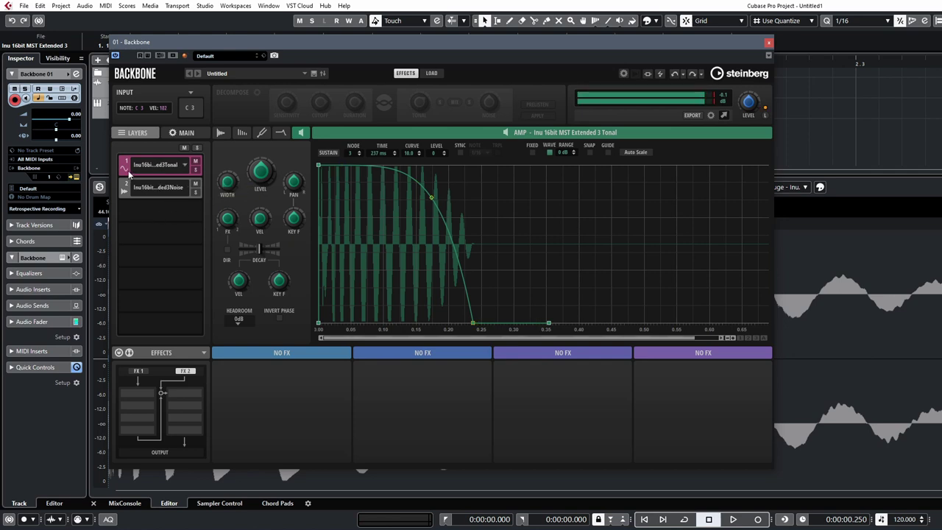
left_click(263, 134)
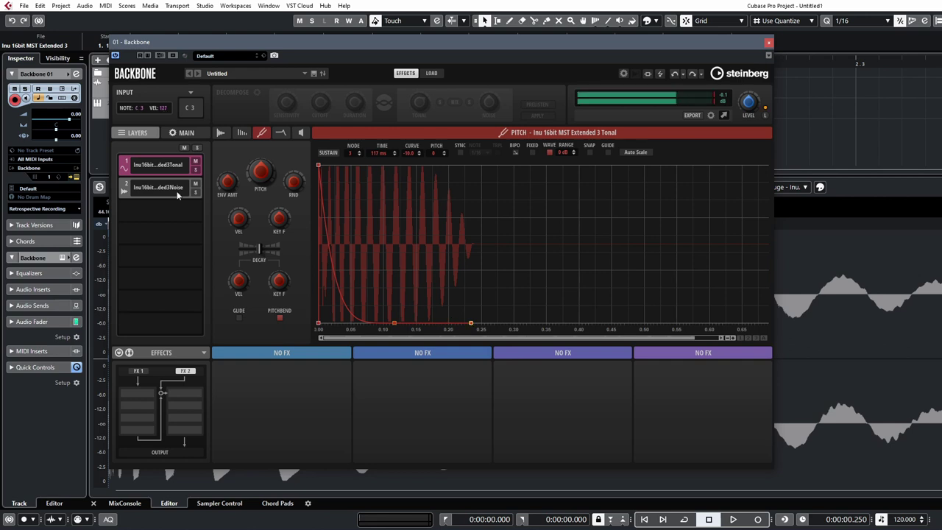
left_click(221, 133)
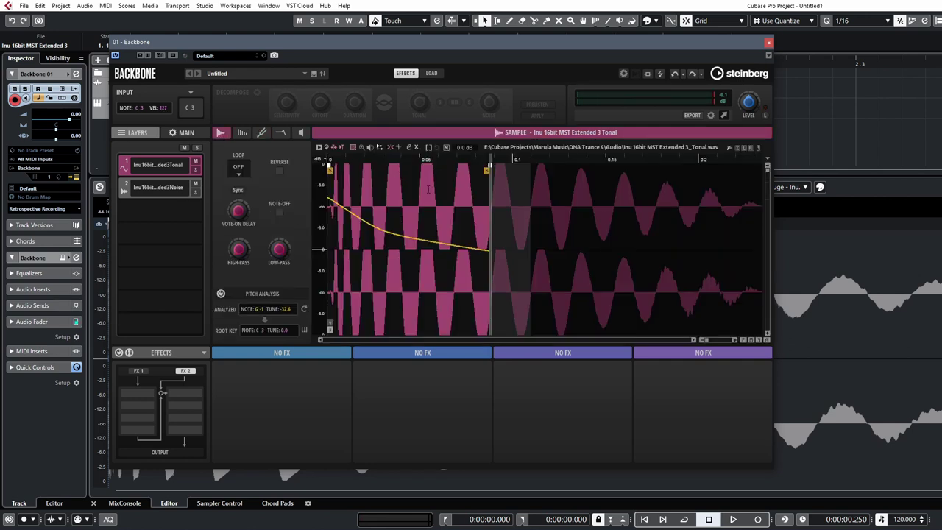
left_click(220, 294)
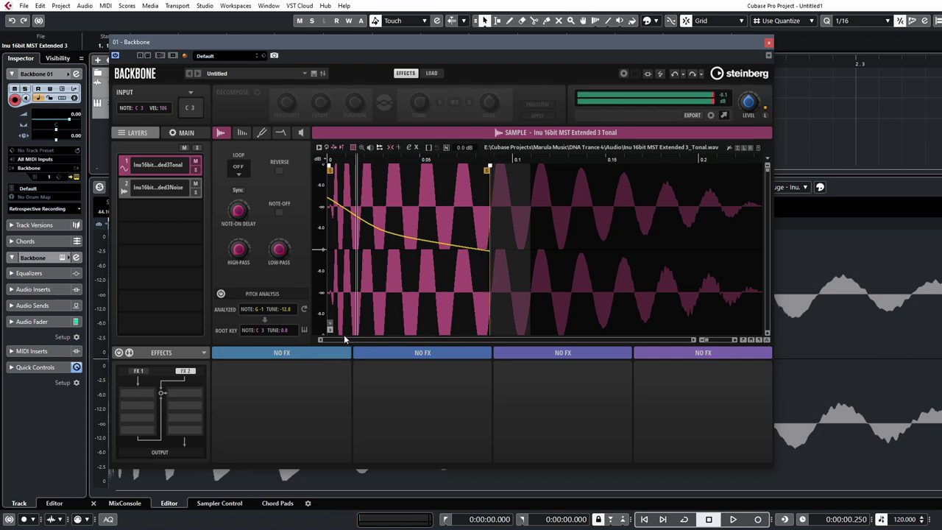
Raise the Tonal pitch envelope amount to about 4 and shorten its decay to about 29 ms.
left_click(262, 132)
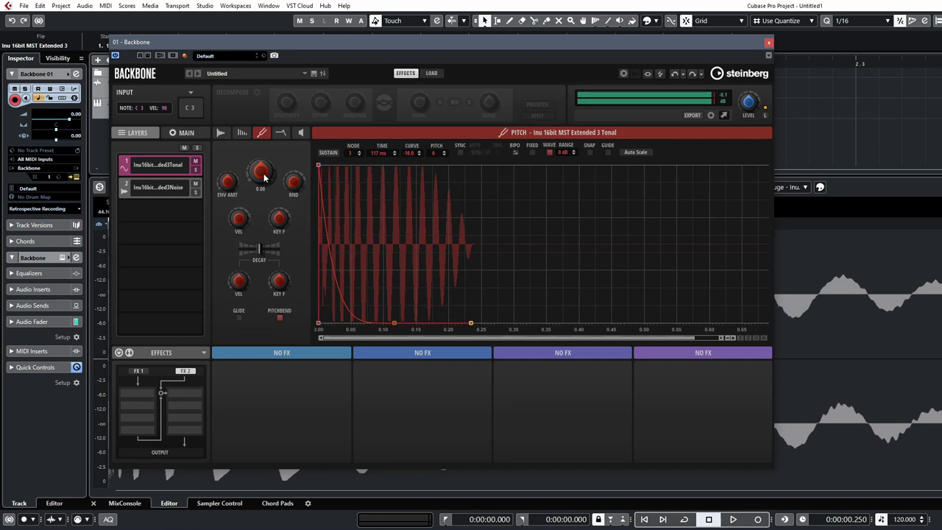
mouse_move(262, 174)
left_mouse_down()
mouse_move(265, 186)
mouse_move(267, 174)
left_mouse_up()
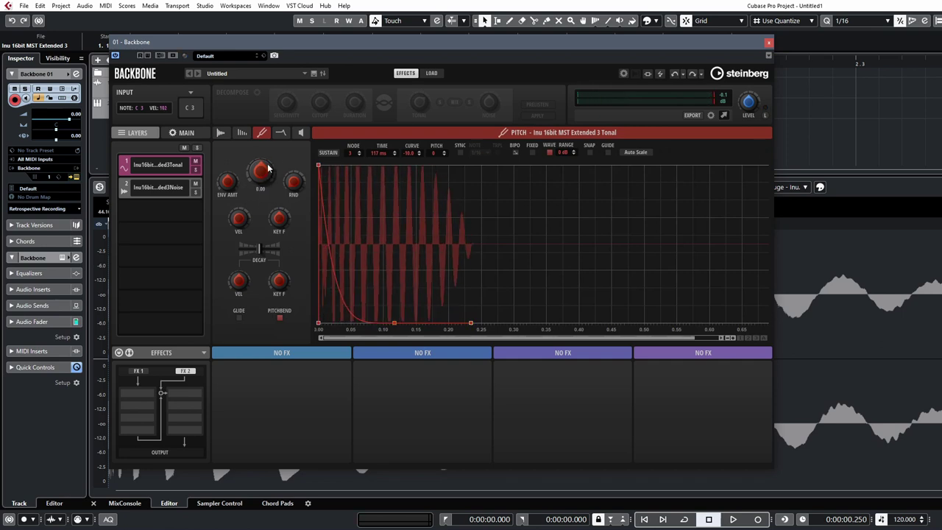
left_click_drag(229, 187, 235, 184)
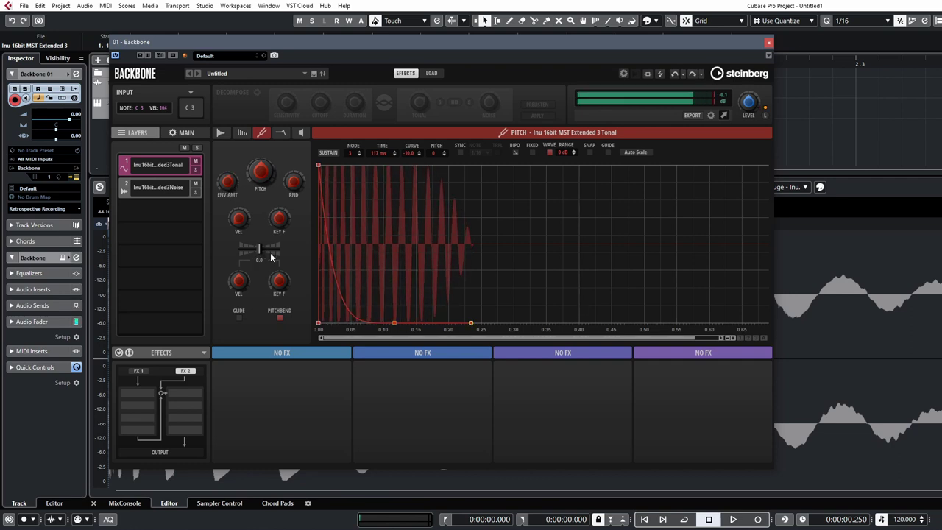
left_click_drag(260, 248, 252, 248)
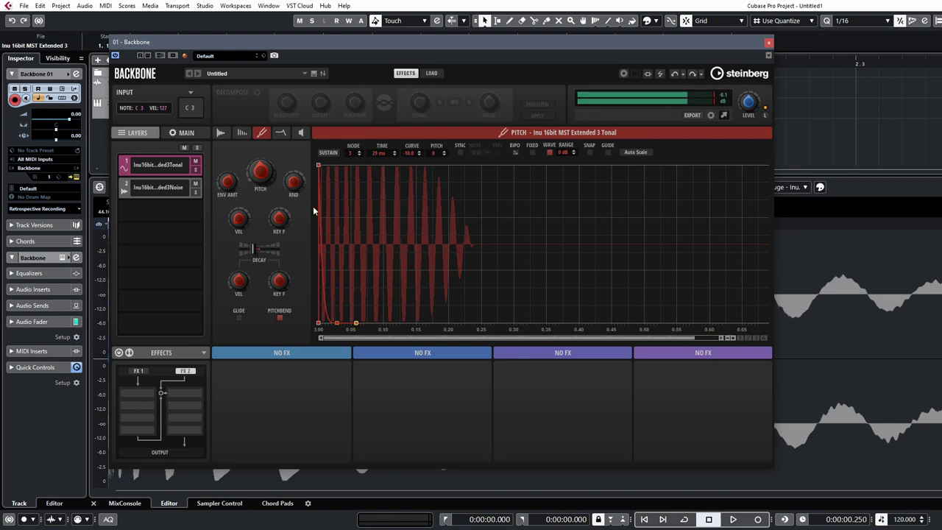
left_click(278, 133)
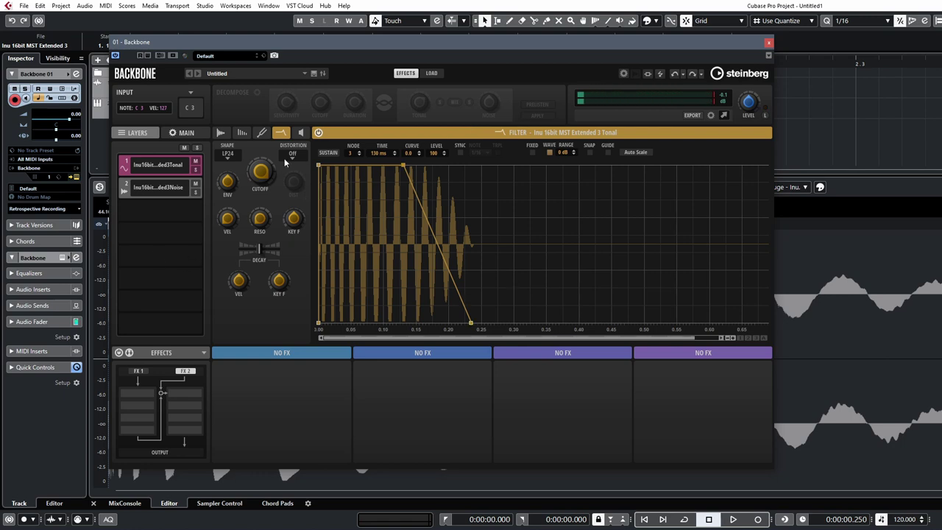
Select the Noise layer and lengthen its amp decay.
left_click(299, 133)
left_click(152, 188)
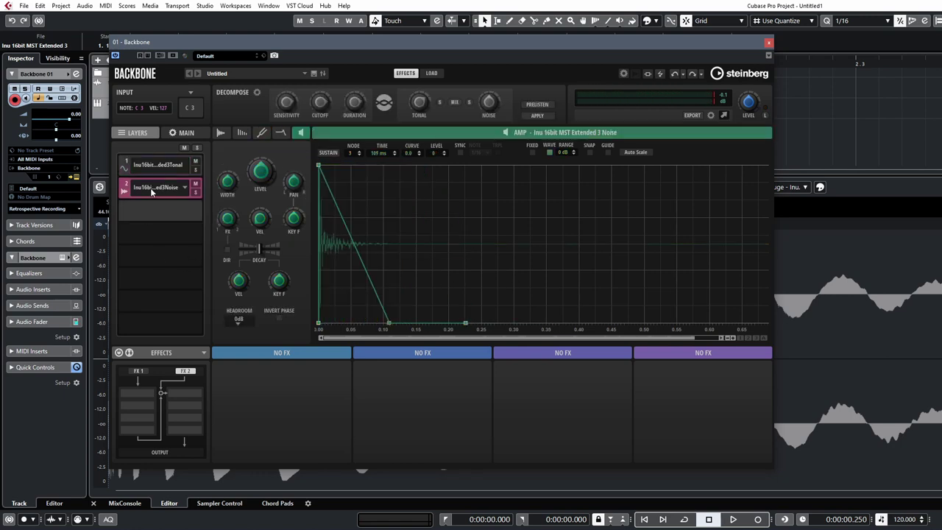
left_click_drag(387, 322, 452, 324)
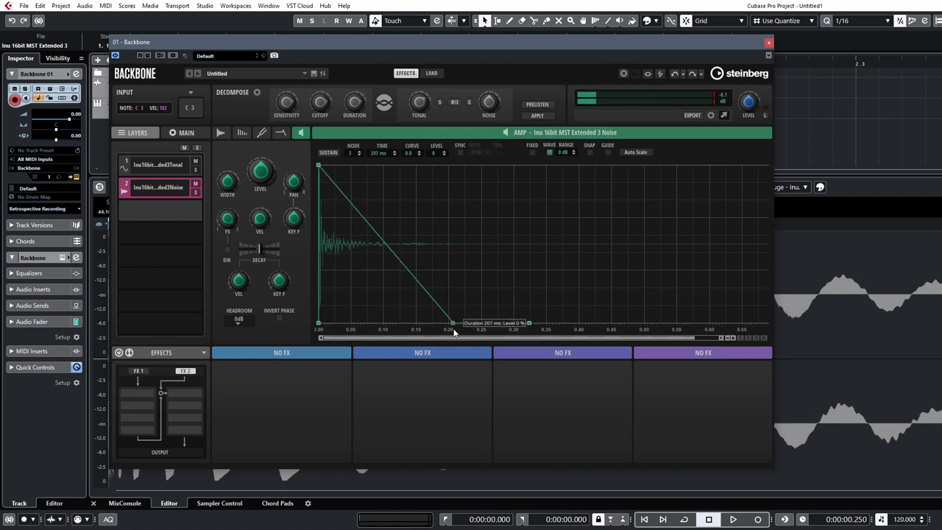
Drop the Noise filter envelope's sustain to zero and set the cutoff to about 1607 Hz.
left_click(282, 132)
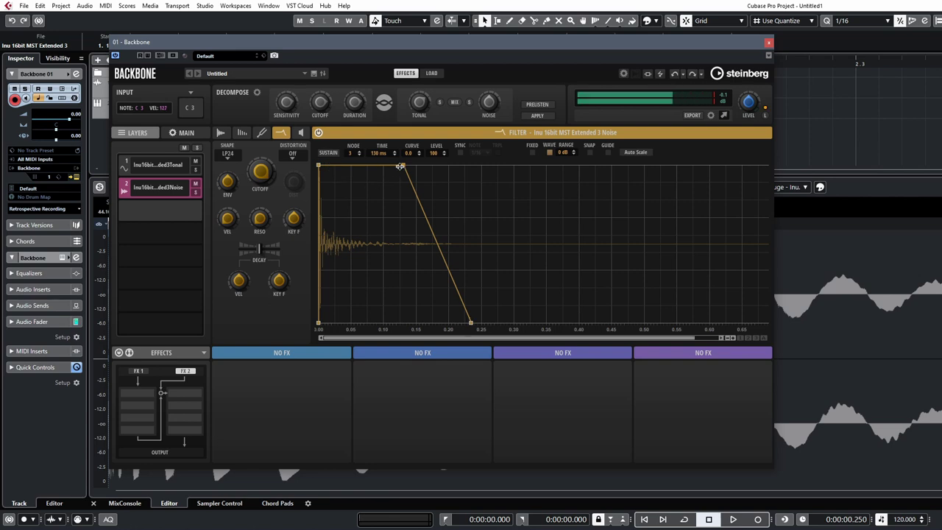
left_click_drag(403, 165, 423, 383)
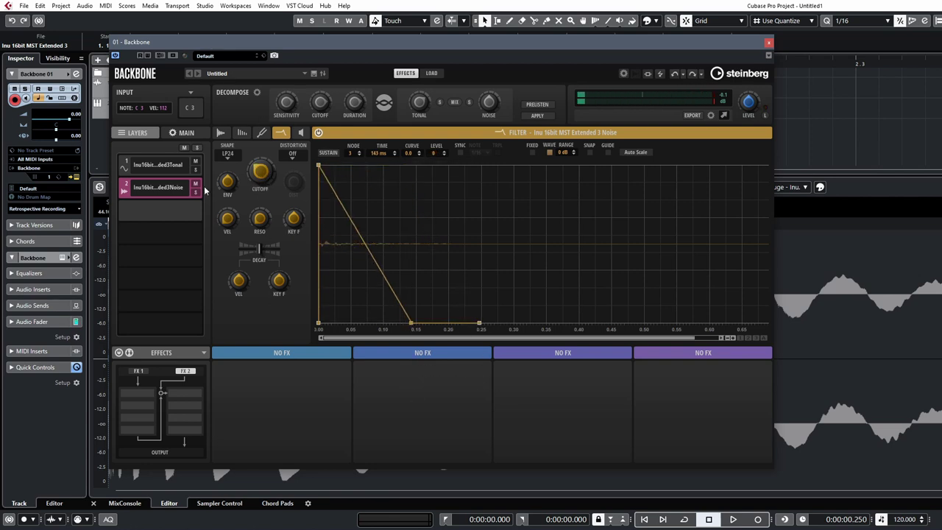
left_click_drag(253, 171, 258, 170)
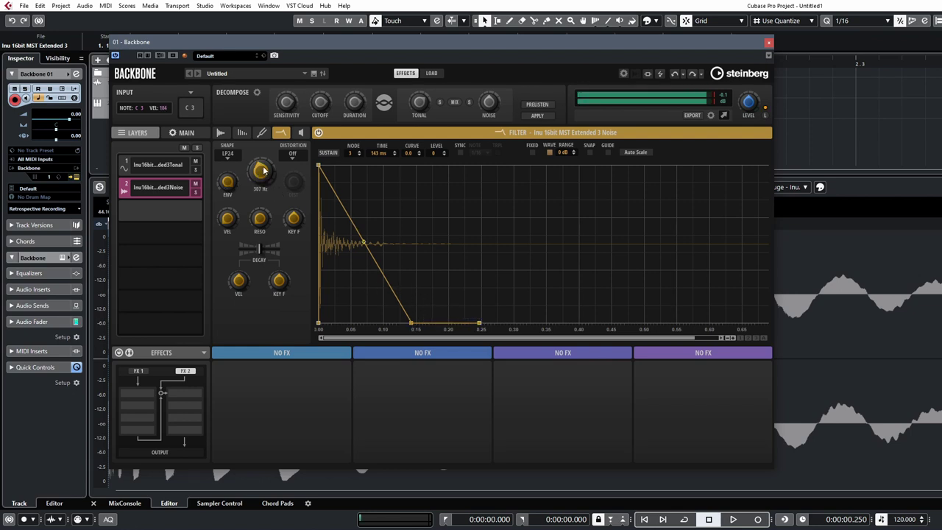
left_click_drag(263, 171, 267, 168)
Add Tube Drive distortion to the Noise filter and raise its cutoff to 8407 Hz.
left_click(293, 154)
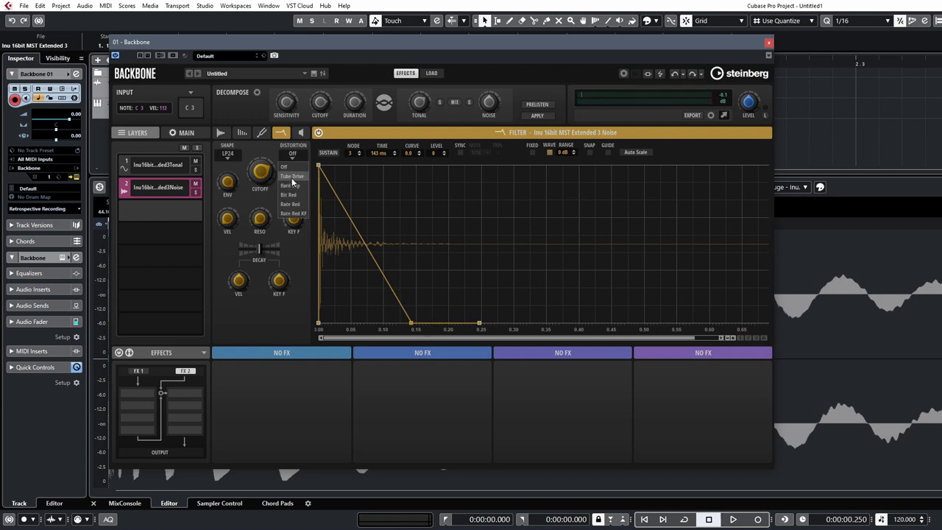
left_click(292, 177)
left_click_drag(296, 187, 291, 237)
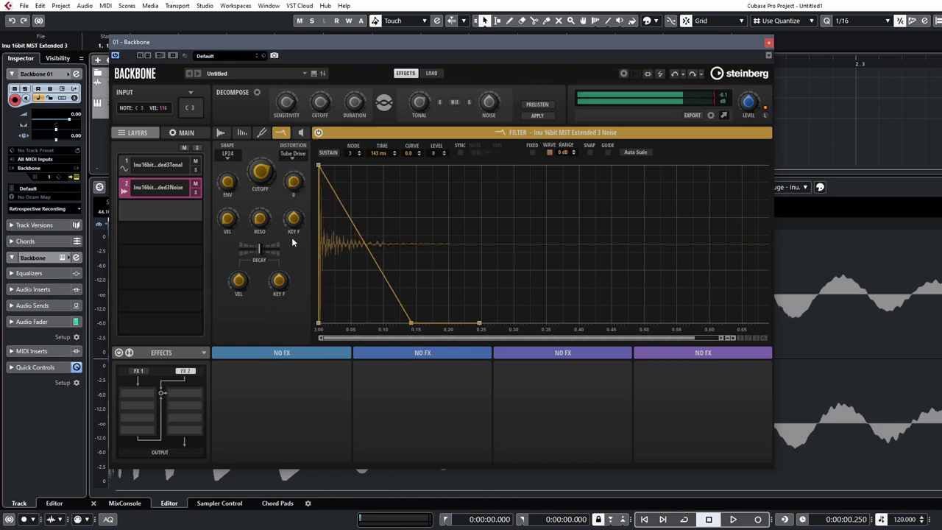
left_click_drag(270, 174, 231, 177)
left_click(300, 132)
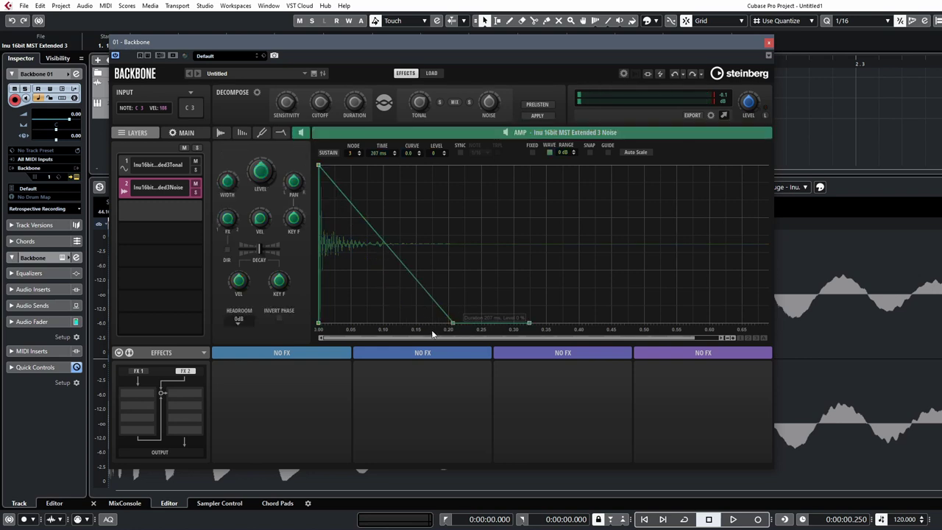
Drag the Noise amp end node left so it fades out at 154 ms instead of 207 ms.
left_click_drag(449, 321, 417, 323)
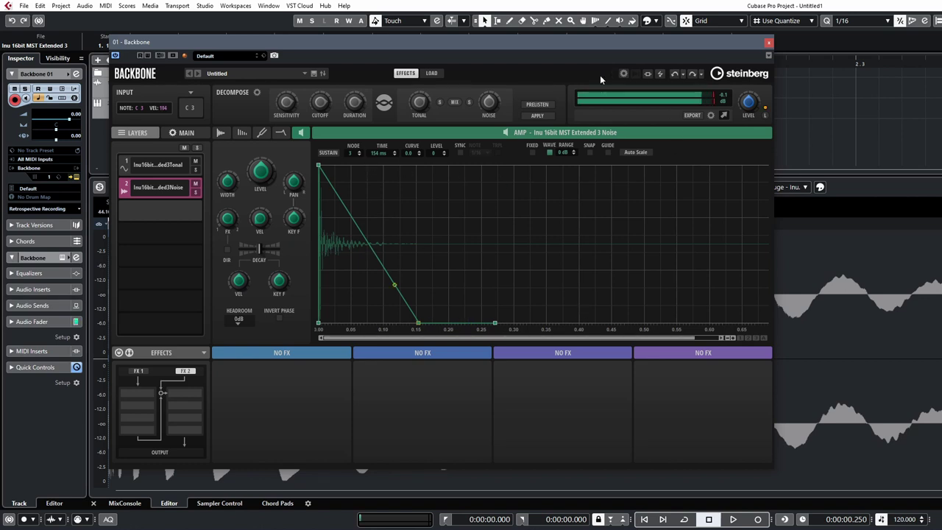
Select the Tonal layer, move Backbone aside, and drag the layer onto the project timeline.
left_click(280, 132)
left_click(155, 163)
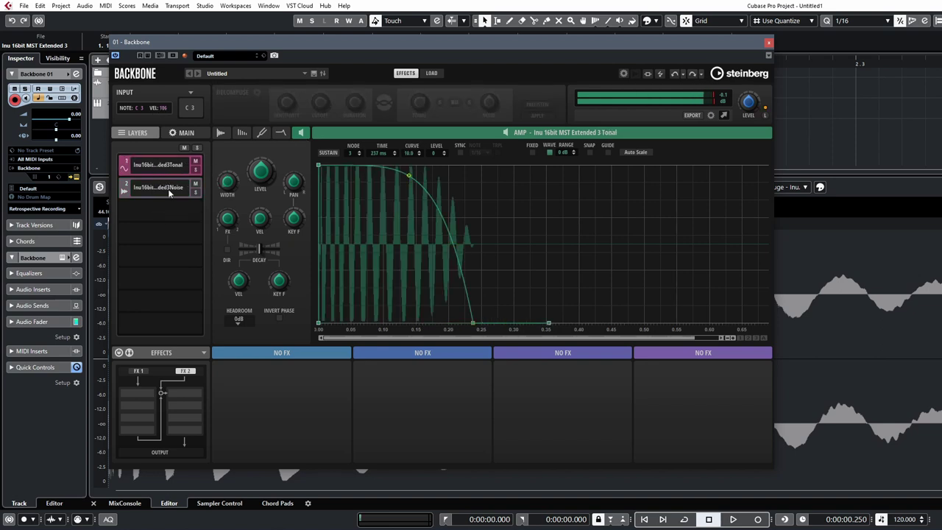
left_click(196, 427)
mouse_move(218, 447)
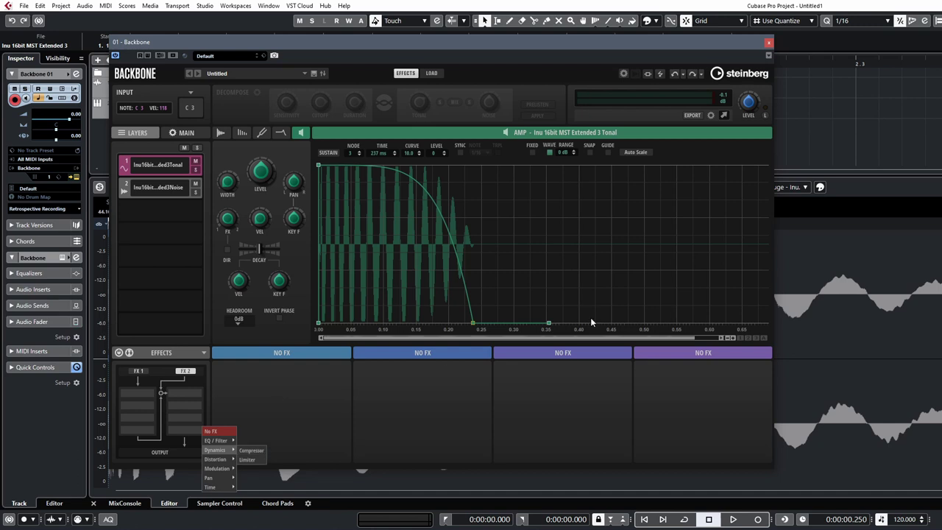
left_click_drag(343, 42, 445, 35)
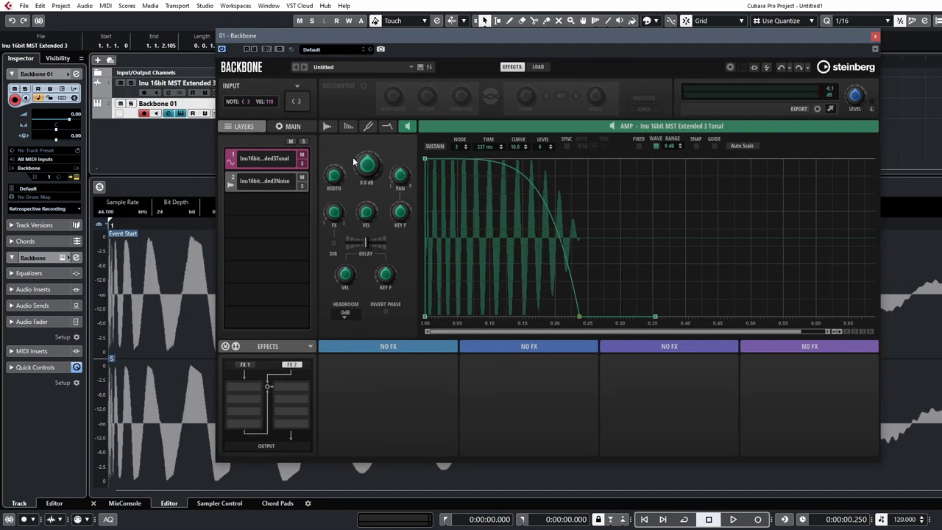
left_click_drag(392, 36, 590, 35)
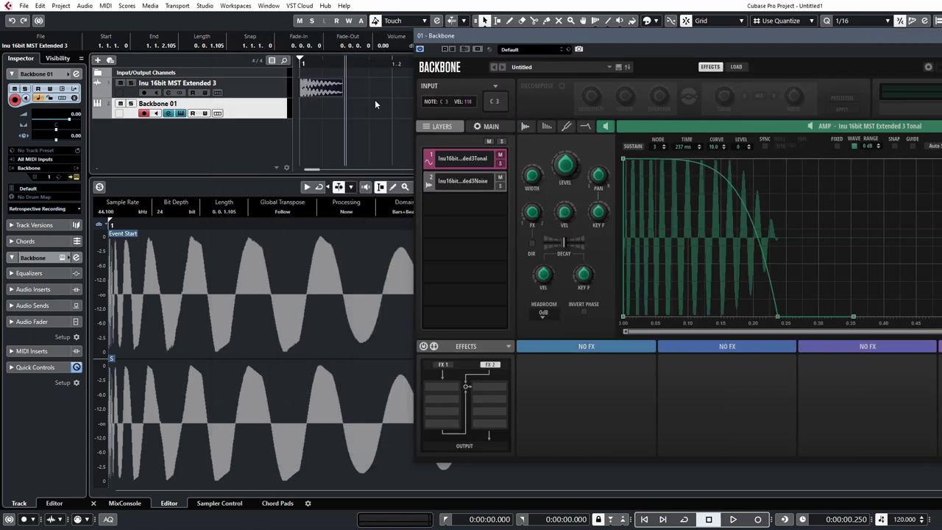
left_click_drag(502, 153, 303, 138)
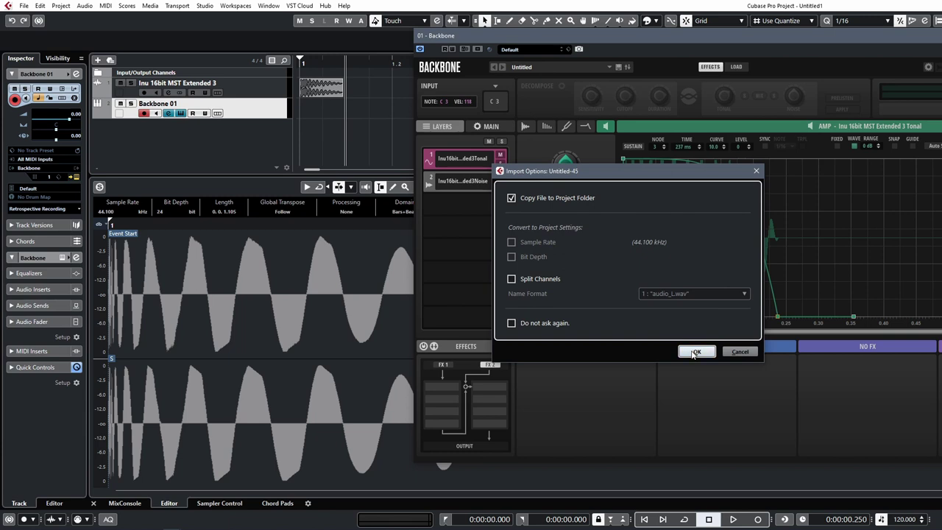
Import the Untitled-45 kick as an audio track and create a Sampler track from its event.
left_click(696, 351)
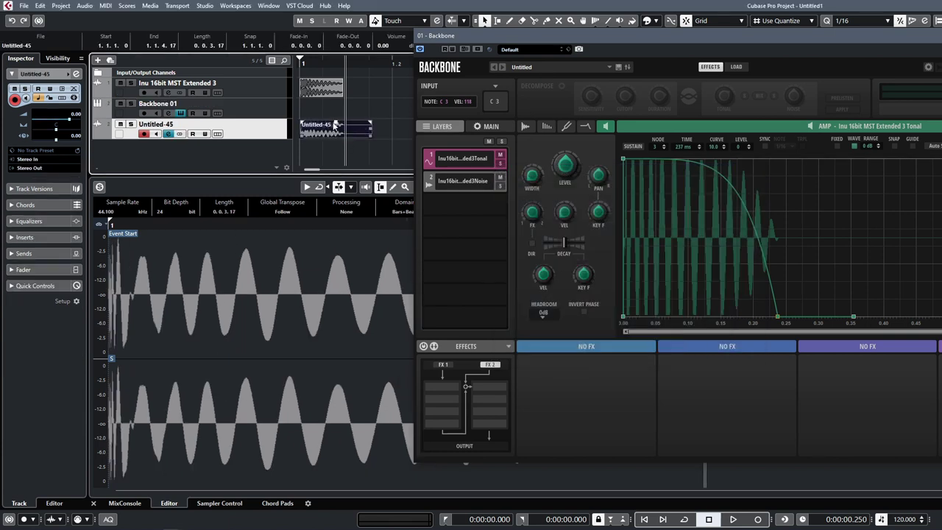
right_click(255, 136)
right_click(323, 131)
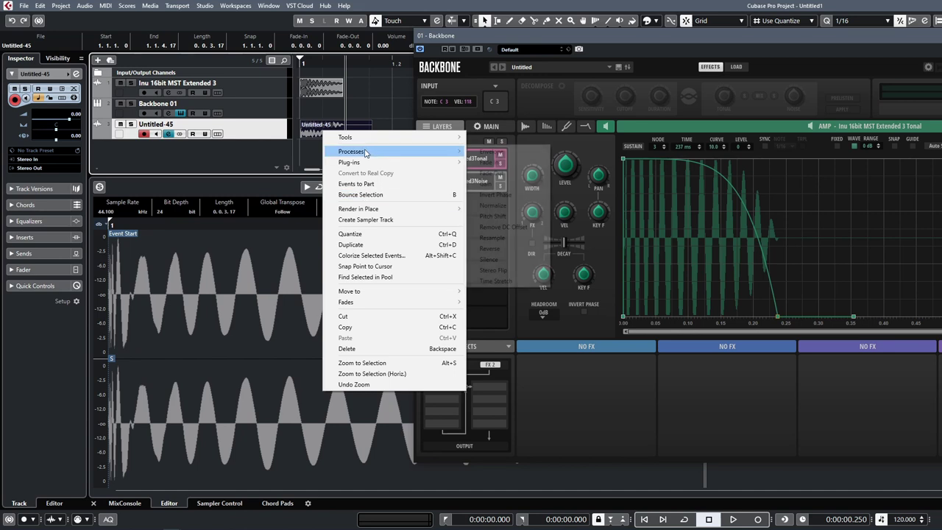
left_click(362, 220)
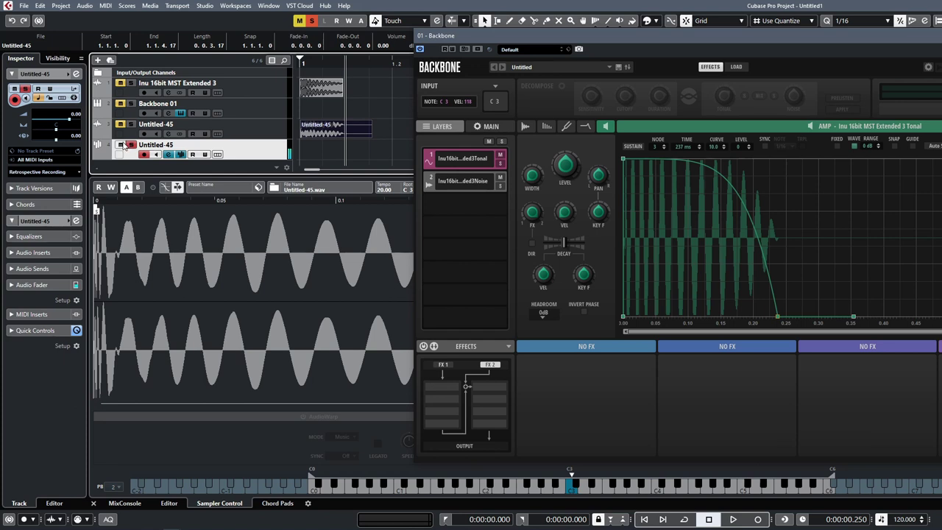
right_click(285, 154)
left_click(276, 156)
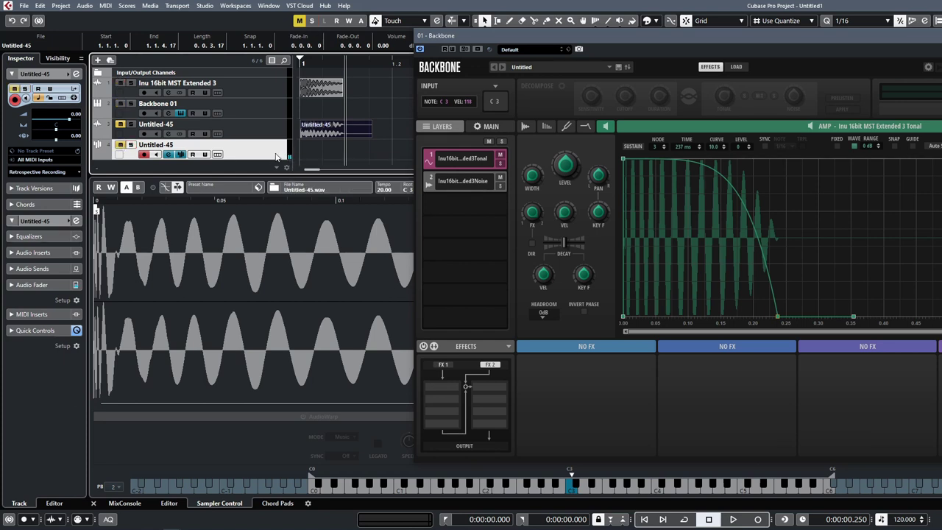
Add a new instrument track using Kick 2 x64, found by searching 'kick'.
right_click(271, 155)
mouse_move(291, 155)
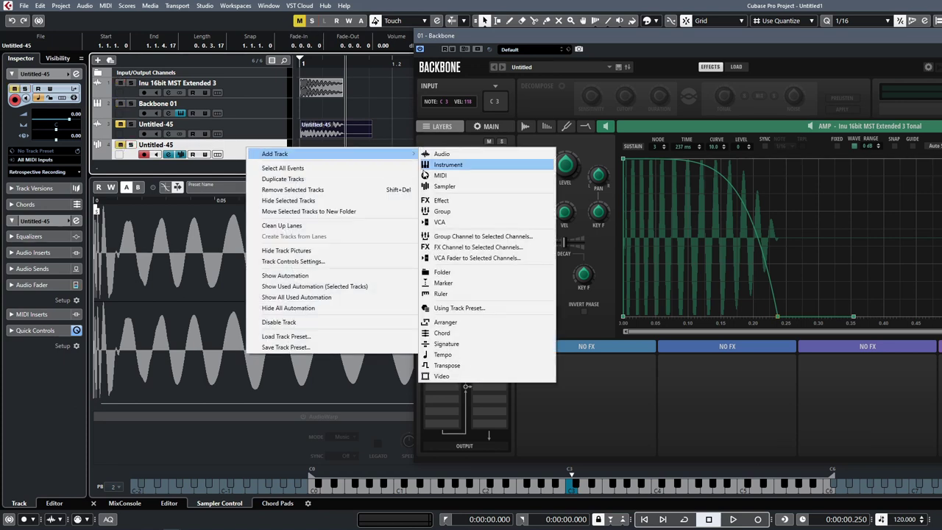
left_click(437, 166)
left_click(381, 208)
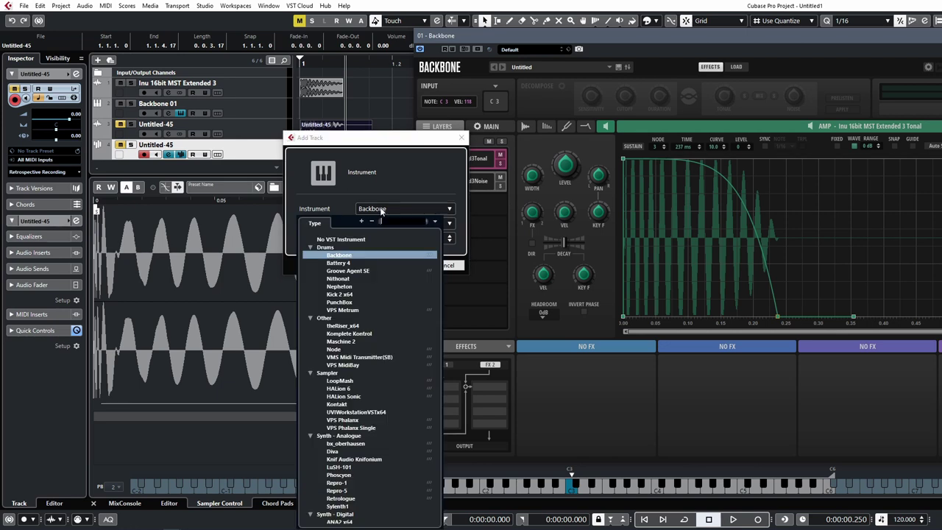
type("kick")
key("Return")
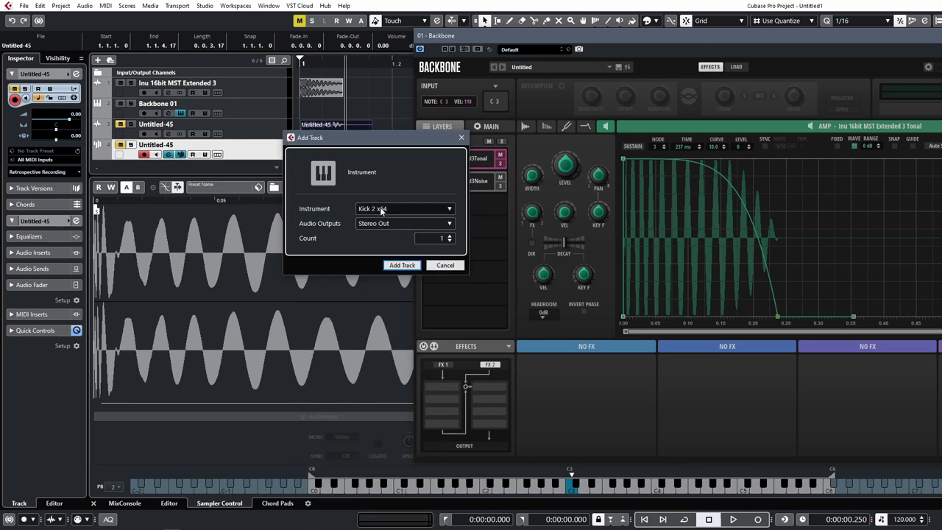
left_click(402, 266)
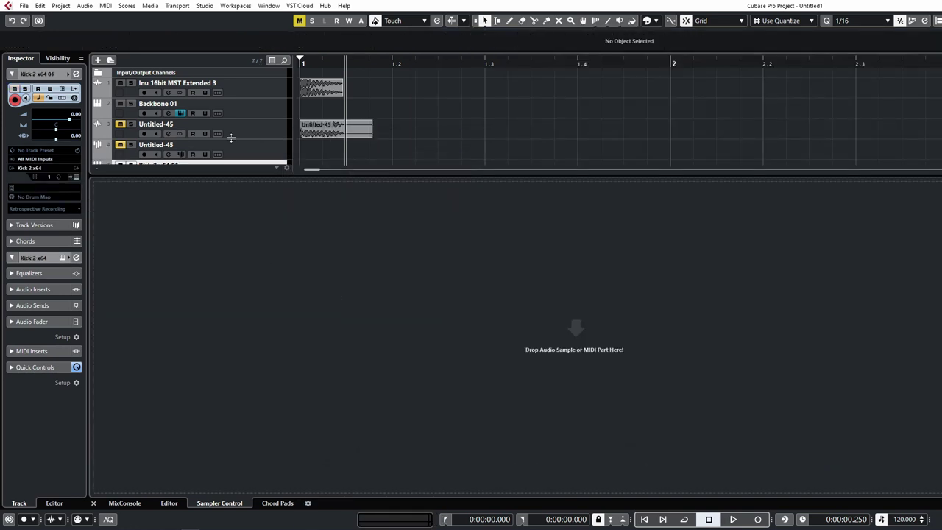
Solo Backbone 01, mute Backbone's first layer, solo its second, then select Kick 2 x64 01.
scroll(250, 88, "up", 1)
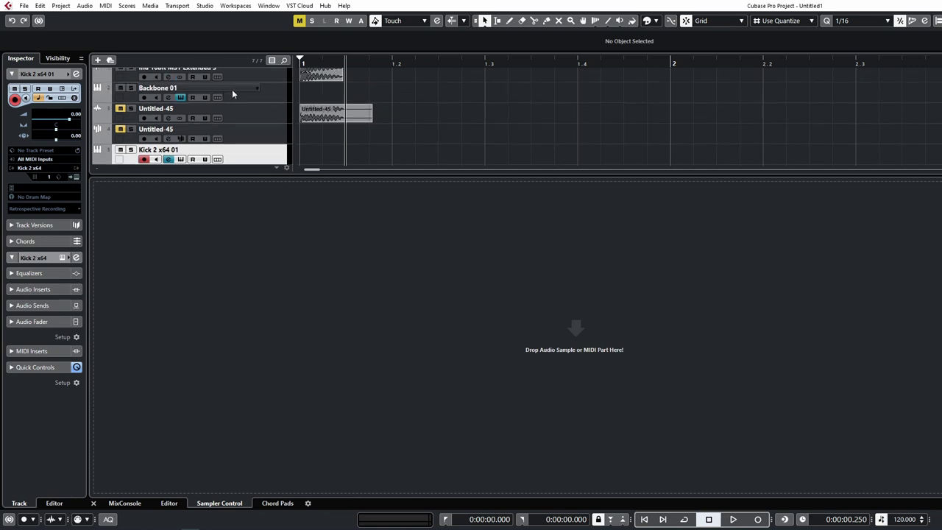
left_click(232, 89)
left_click(131, 88)
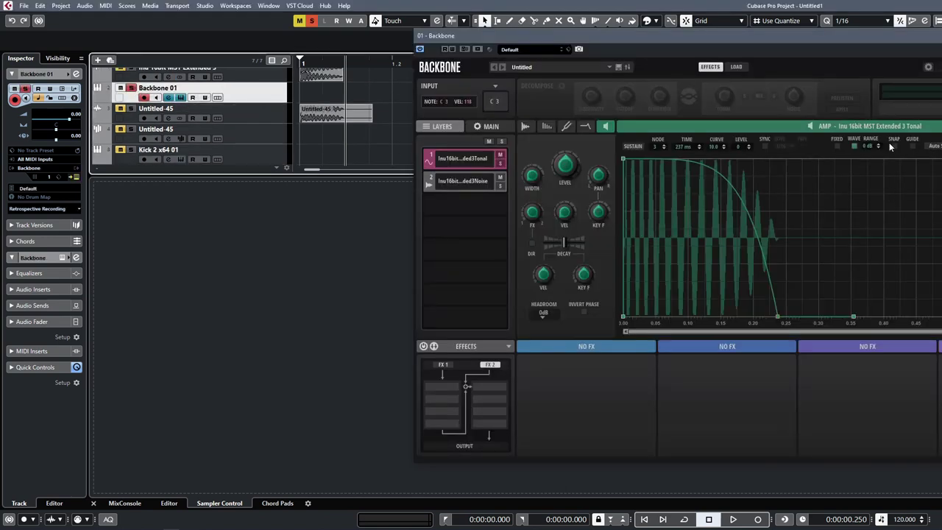
left_click(500, 154)
left_click(499, 185)
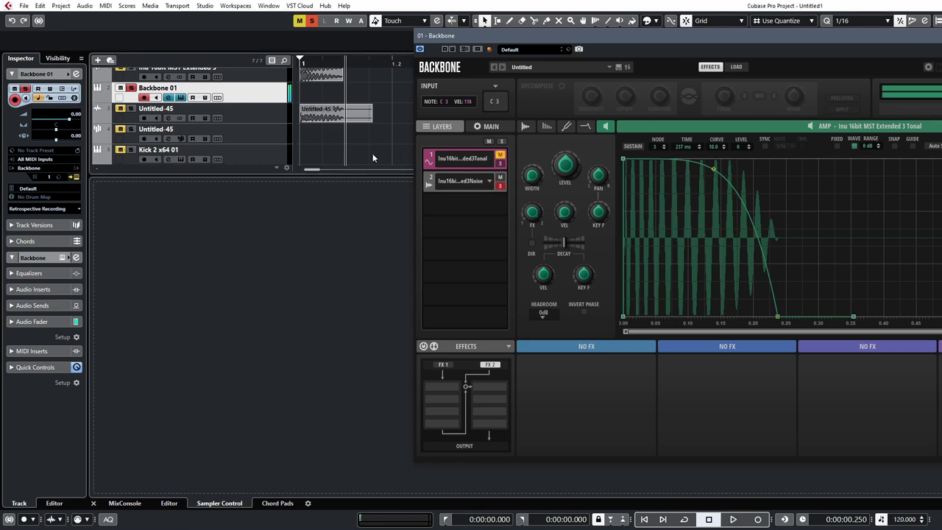
left_click(193, 158)
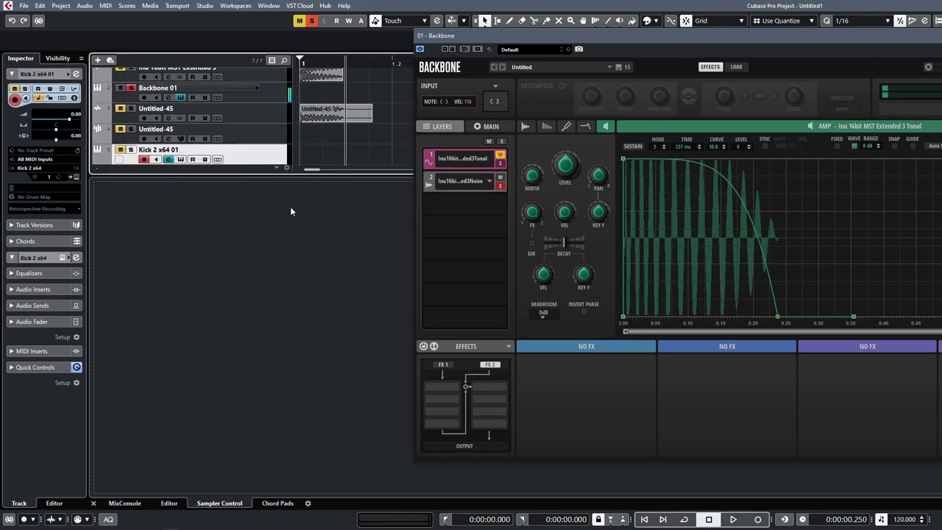
Load the exported kick sample Untitled-46 into Kick 2's Click 1 layer.
left_click(167, 159)
left_click_drag(371, 90, 129, 98)
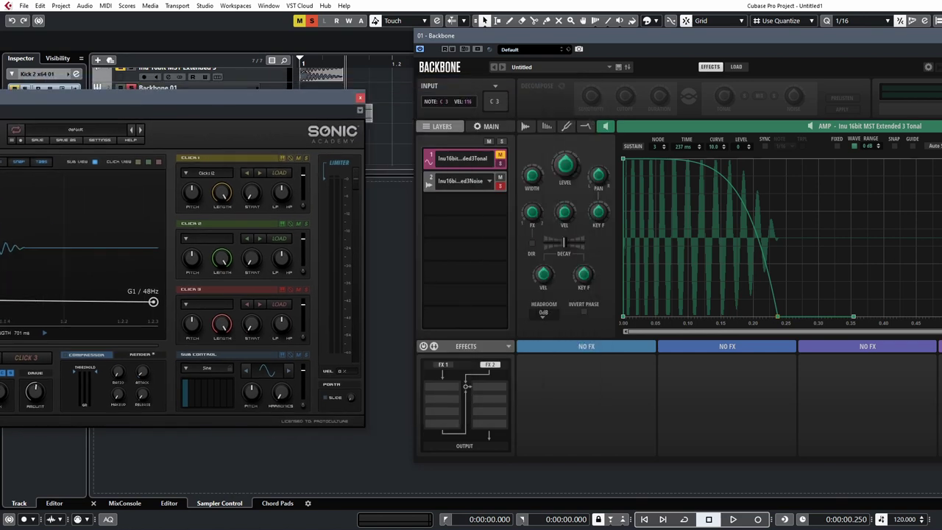
left_click_drag(875, 265, 246, 189)
left_click_drag(262, 99, 513, 124)
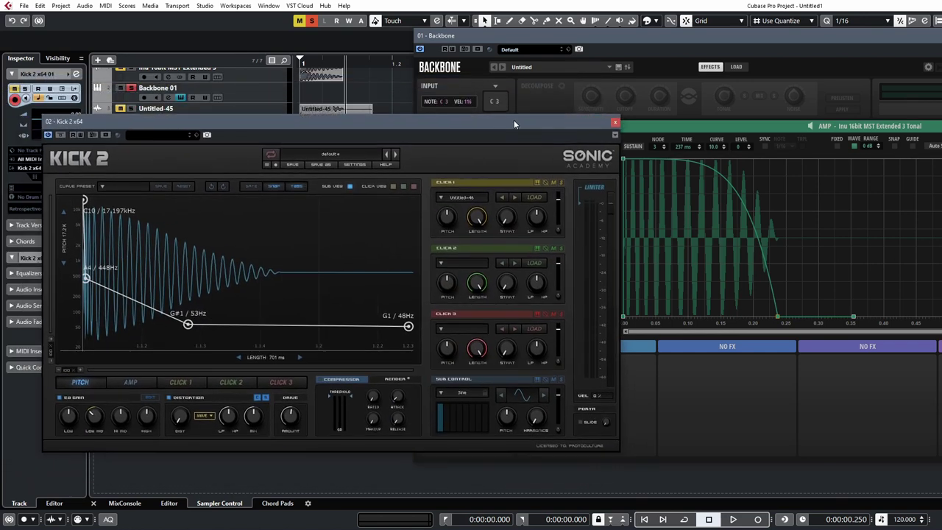
left_click_drag(308, 121, 391, 179)
Solo Kick 2 x64 01, raise Click 1's level, and curve the pitch drop from D#4 to F#1.
left_click(131, 87)
left_click(131, 150)
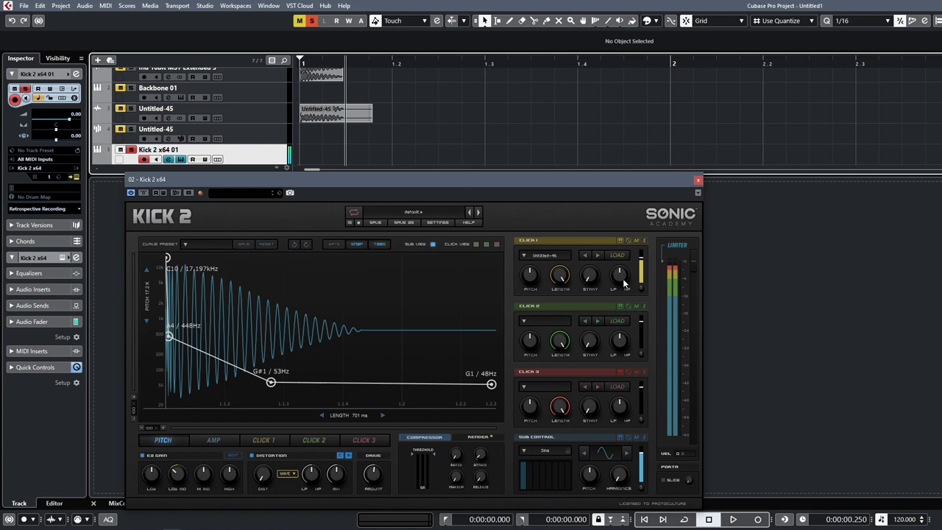
left_click_drag(639, 261, 642, 254)
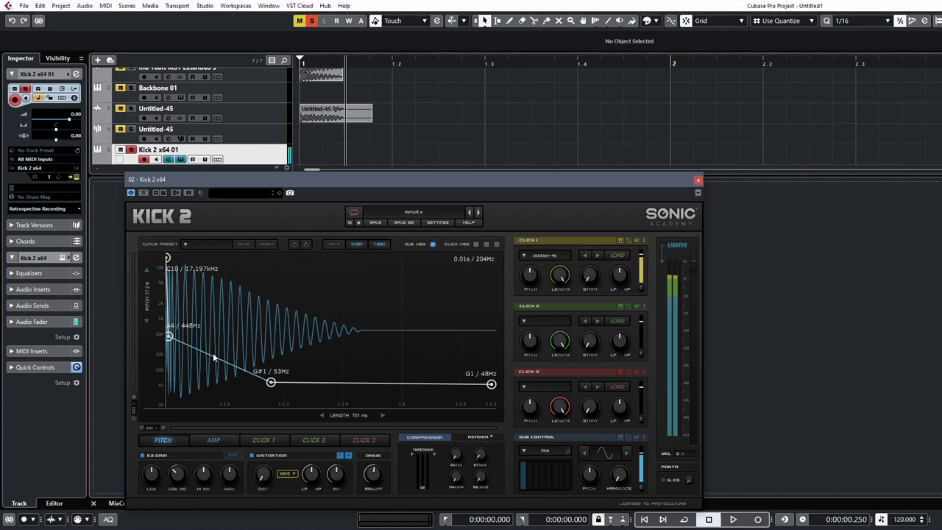
left_click_drag(213, 353, 204, 380)
left_click_drag(169, 336, 175, 344)
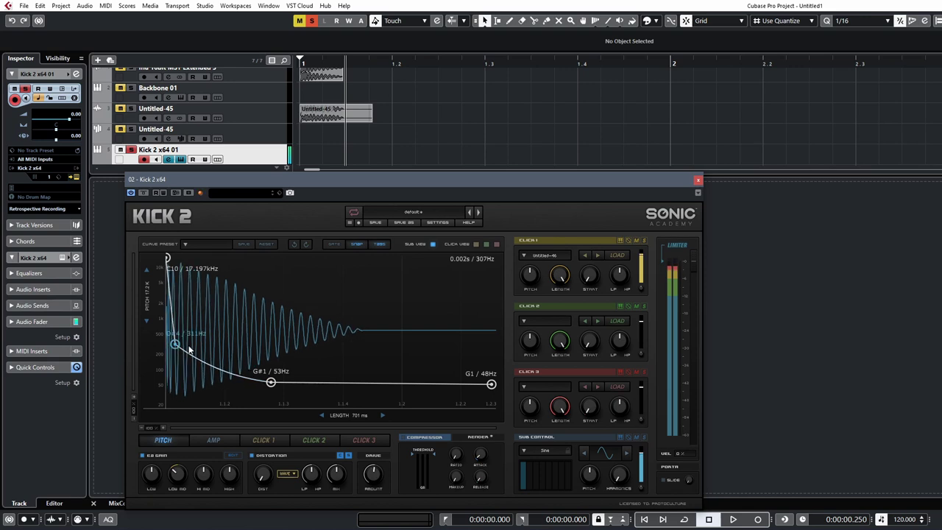
left_click_drag(271, 382, 342, 385)
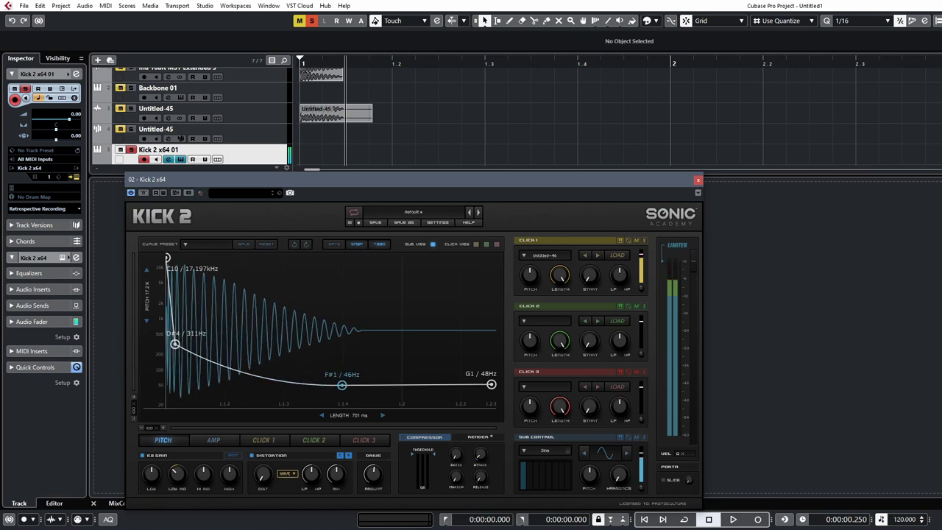
left_click_drag(208, 363, 203, 363)
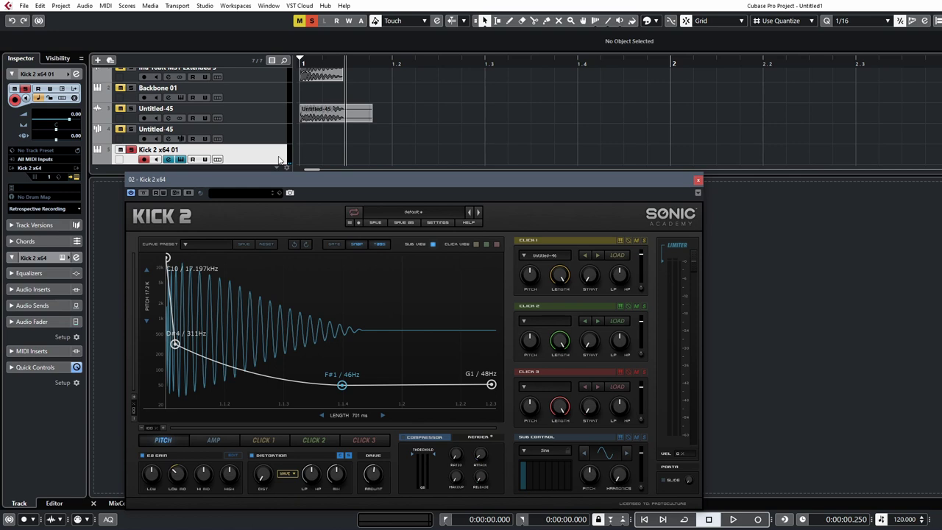
Unsolo Kick 2 x64 01 and open Backbone 01's editor, moved to the left.
left_click(131, 149)
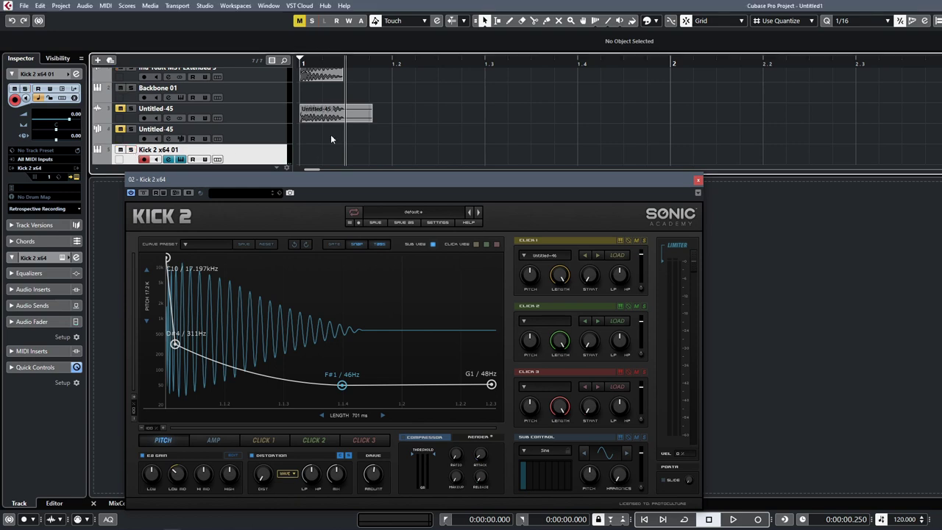
scroll(195, 118, "up", 1)
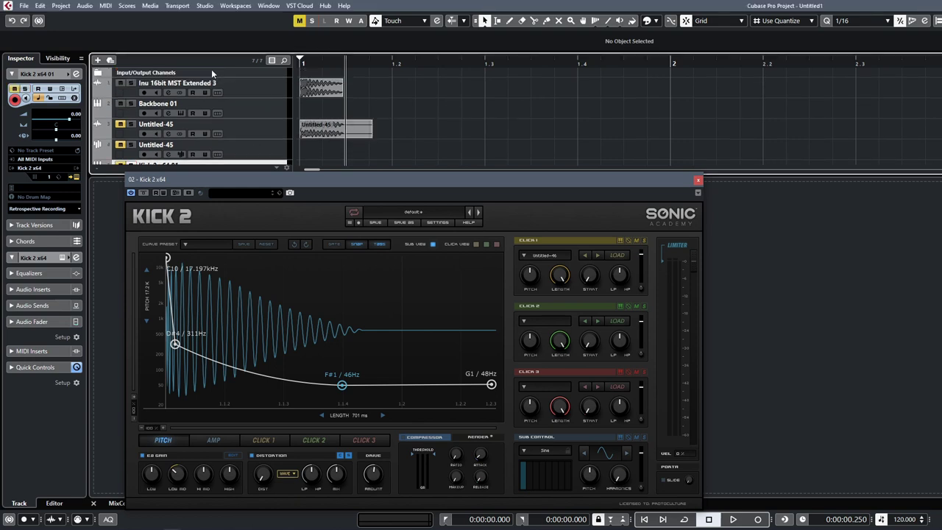
left_click(257, 110)
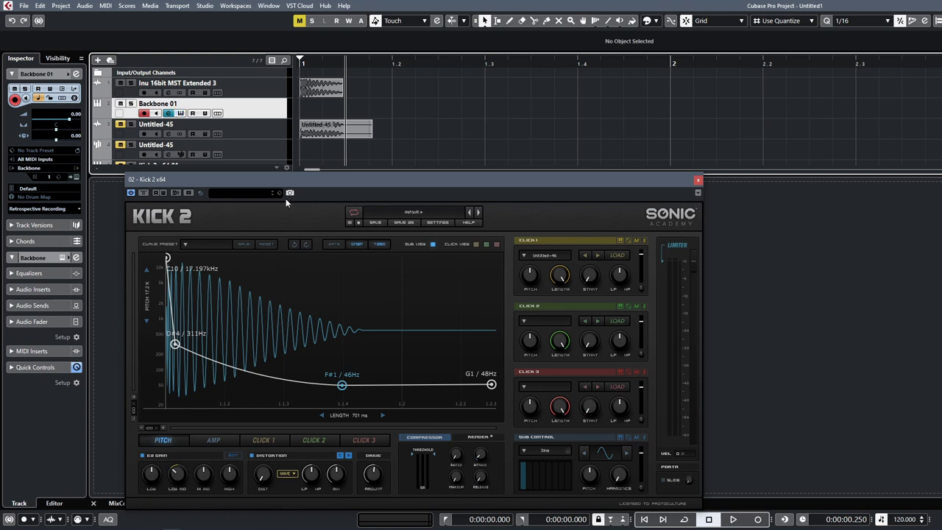
left_click(181, 113)
left_click_drag(657, 37, 326, 38)
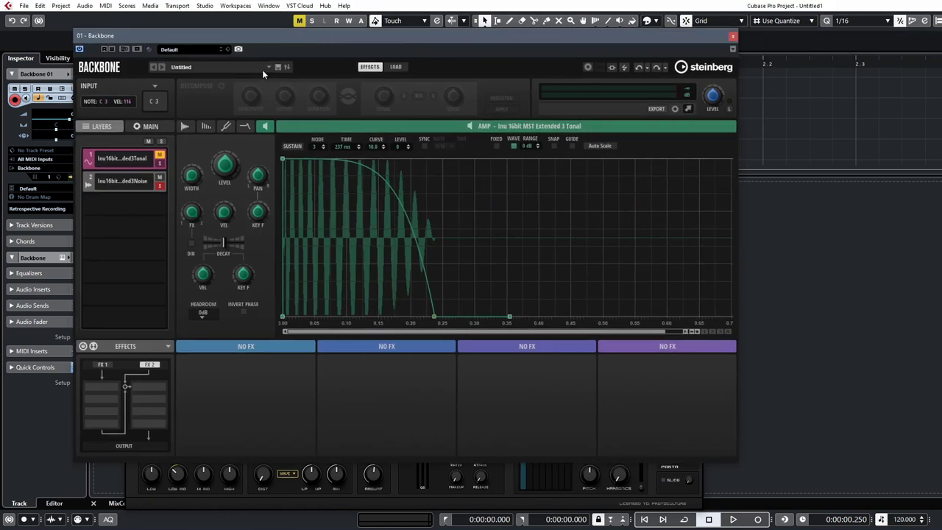
mouse_move(269, 234)
mouse_move(435, 316)
mouse_move(412, 372)
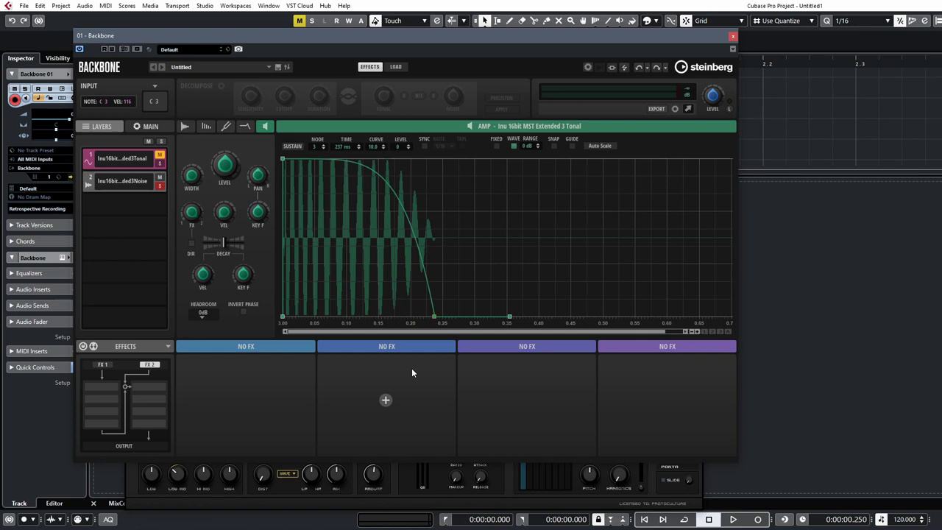